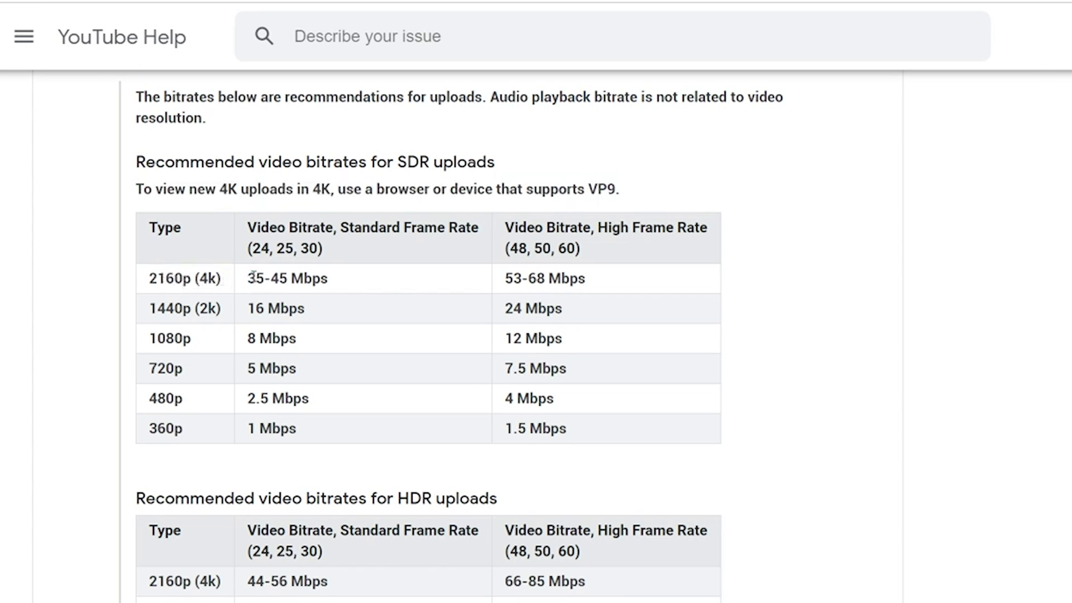
# - Highlight the recommended standard frame rate bitrate for 2160p (4k) SDR uploads
pyautogui.moveTo(253, 276); pyautogui.dragTo(355, 276)
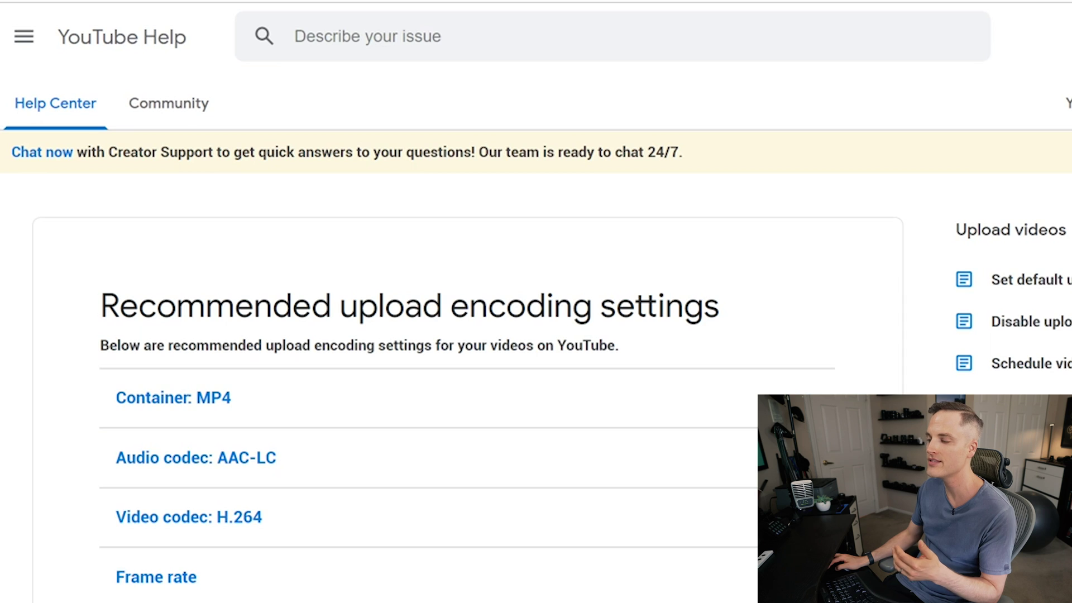
# - Expand the Container, Audio codec and Video codec sections and read their recommended upload settings
pyautogui.click(349, 419)
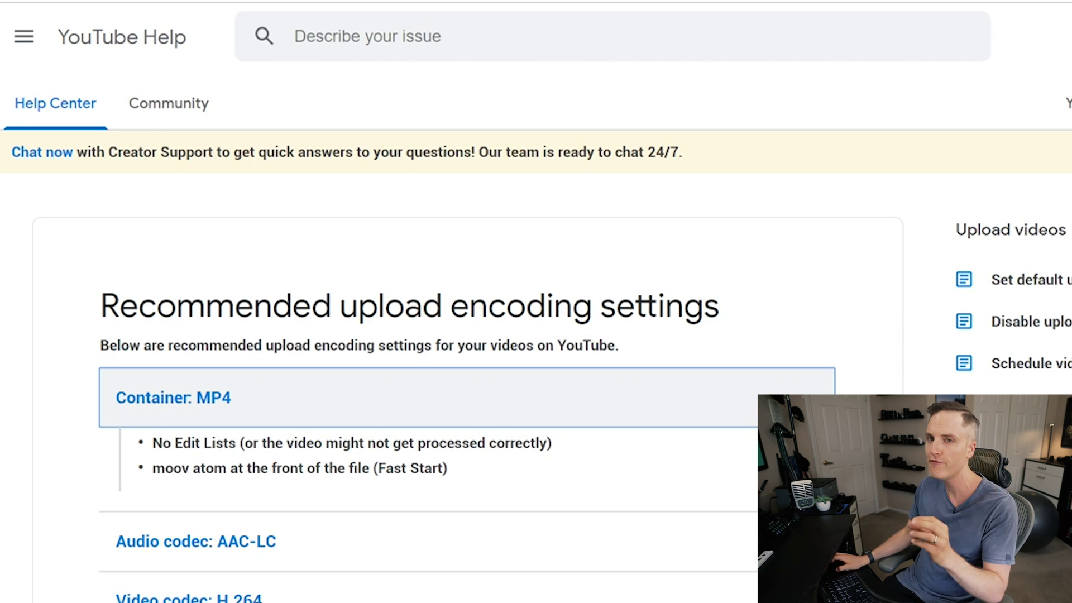
pyautogui.scroll(-3, 738, 416)
pyautogui.click(718, 358)
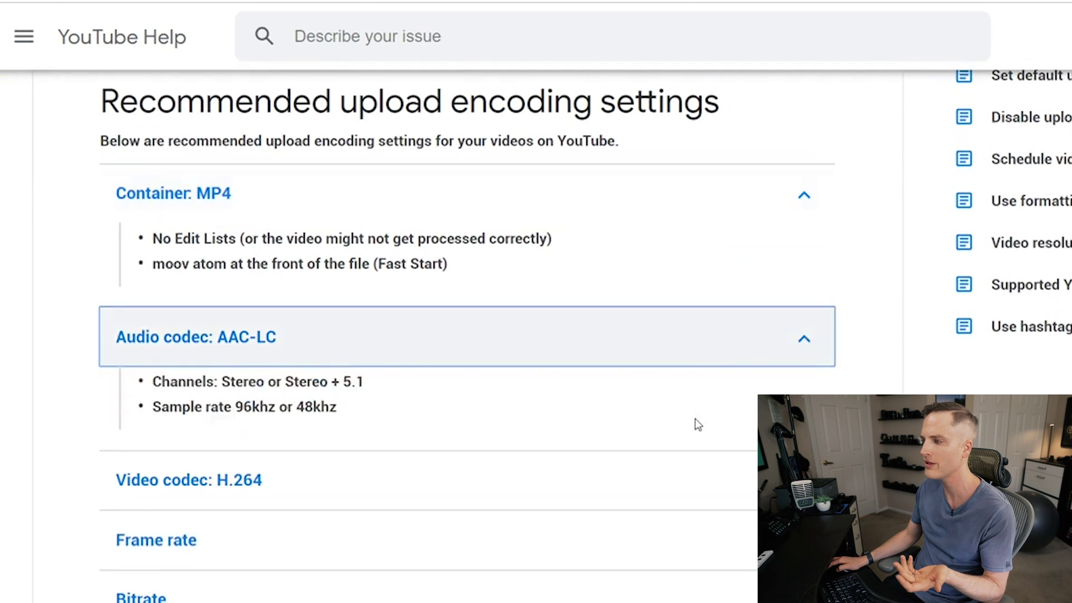
pyautogui.click(438, 481)
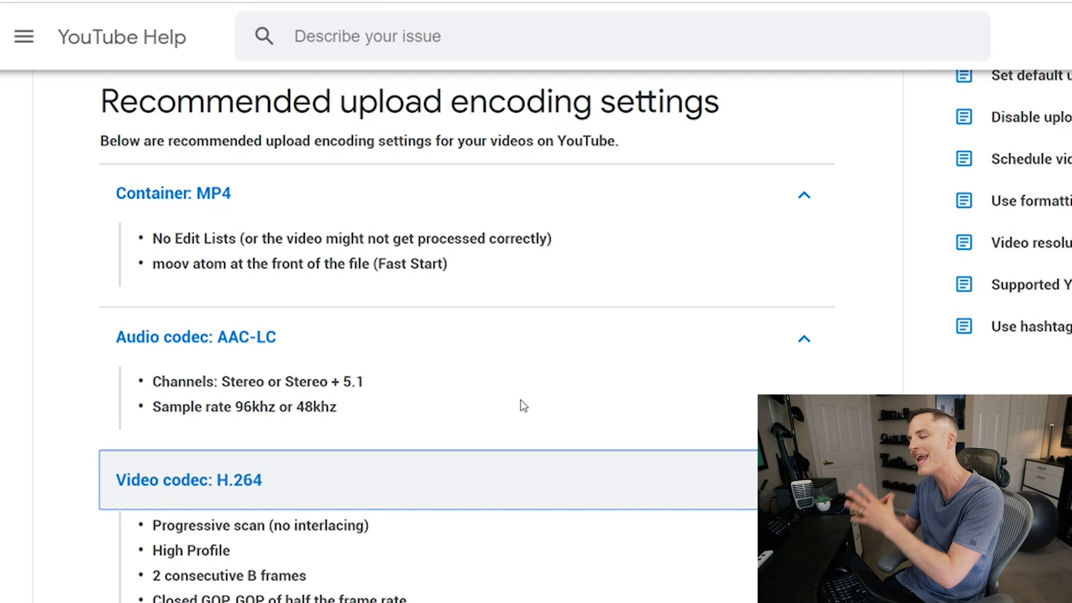
pyautogui.scroll(-3, 508, 399)
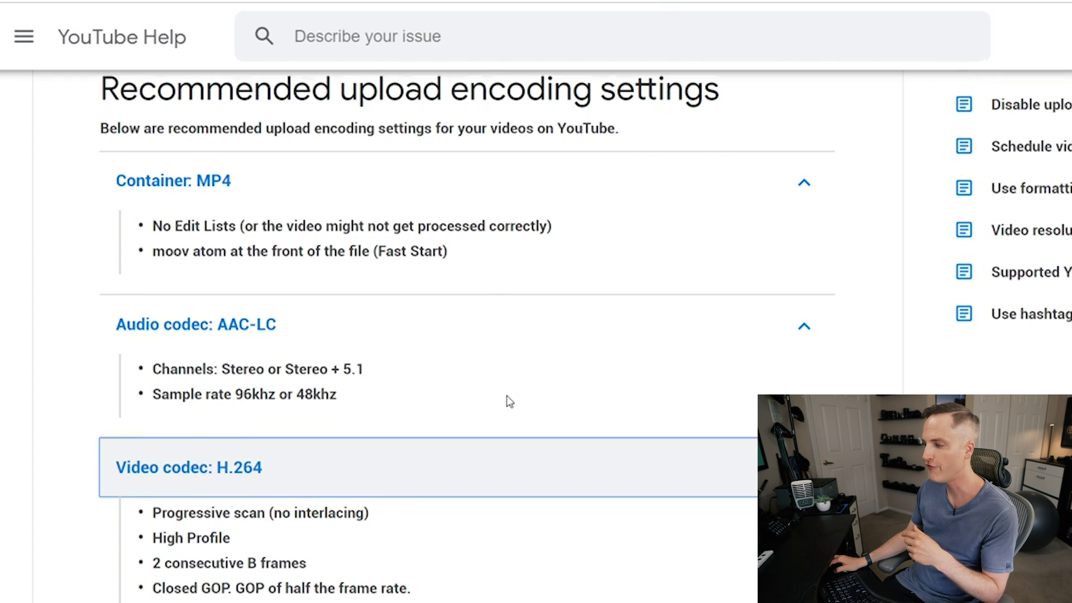
# - Collapse the Video codec, Audio codec and Container sections and check the Frame rate recommendations
pyautogui.click(830, 279)
pyautogui.scroll(4, 793, 335)
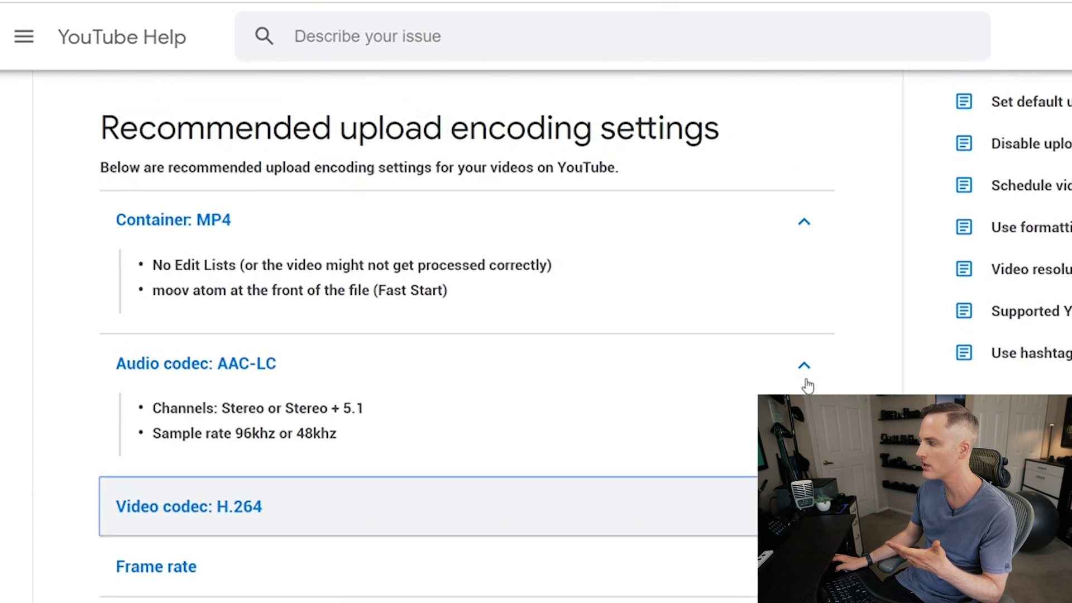
pyautogui.click(804, 368)
pyautogui.click(804, 223)
pyautogui.click(456, 391)
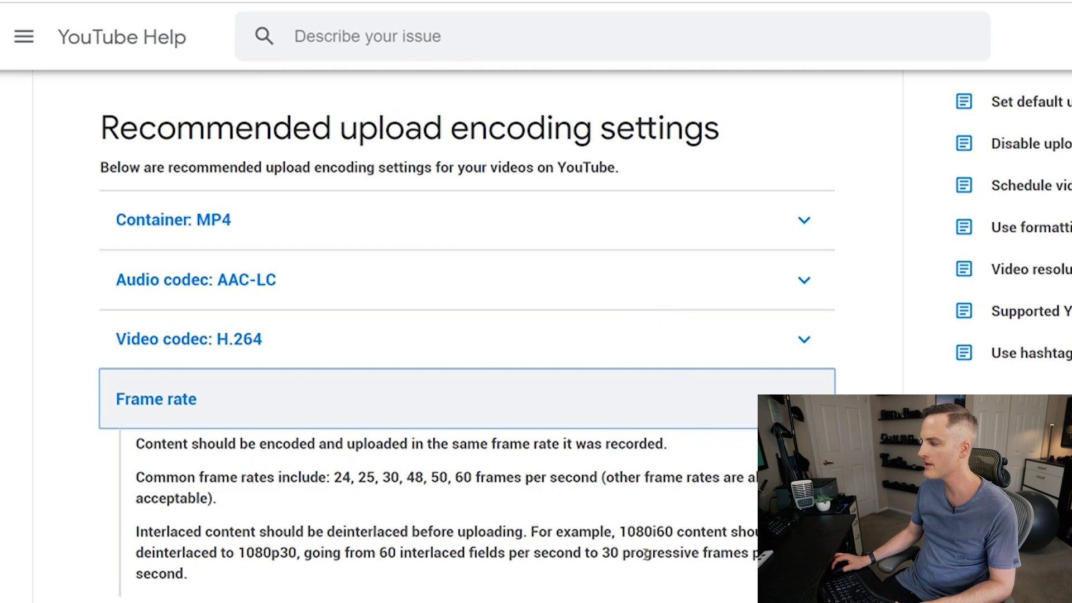
pyautogui.click(532, 424)
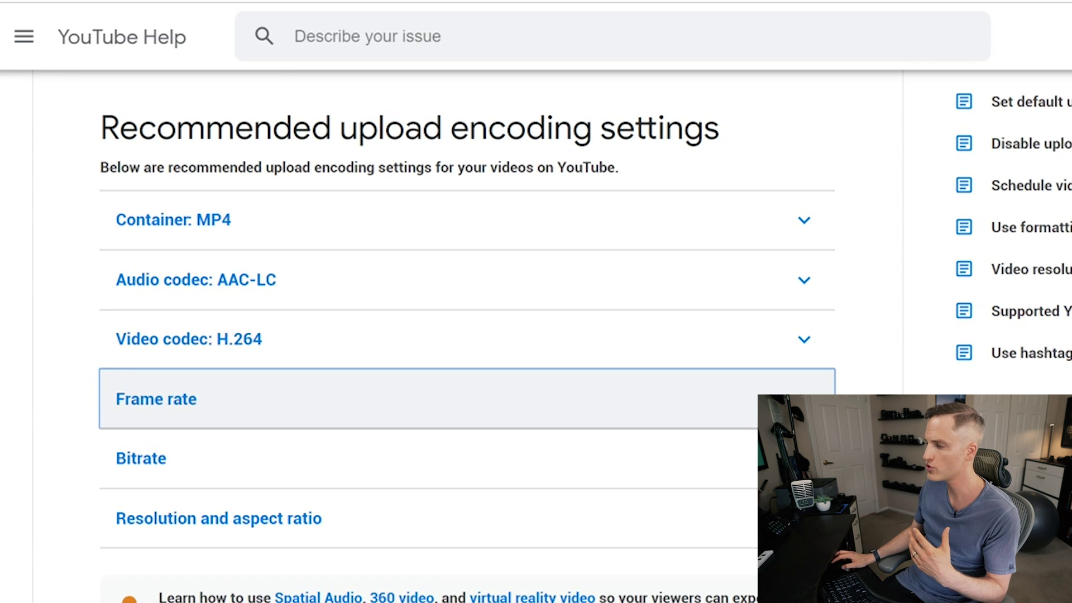
# - Expand the Bitrate section and highlight the 2160p (4k) standard frame rate bitrate in the SDR table
pyautogui.click(742, 474)
pyautogui.scroll(-5, 246, 411)
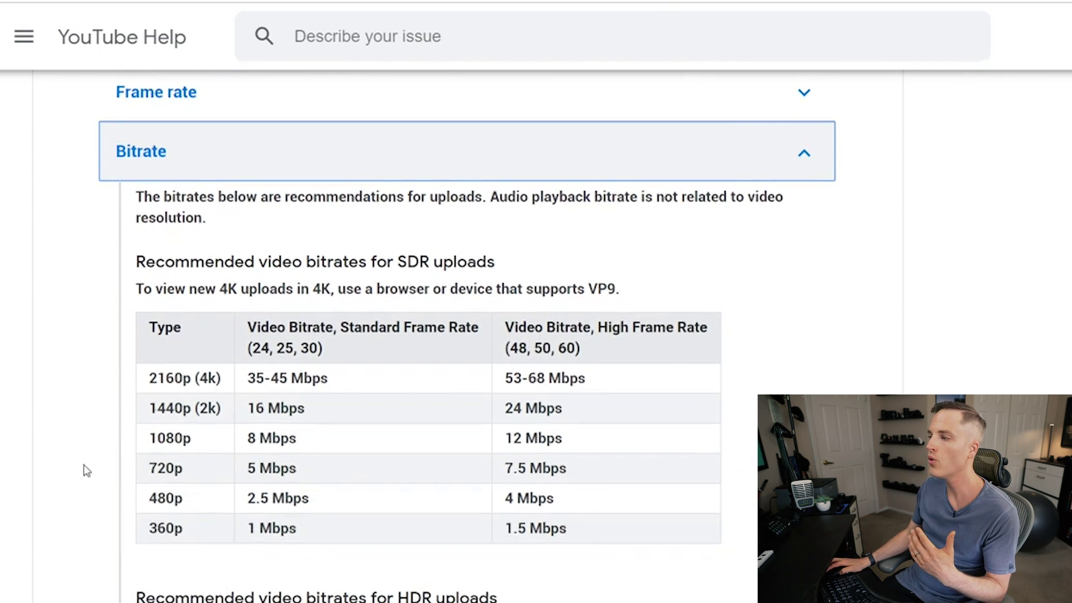
pyautogui.scroll(-2, 78, 473)
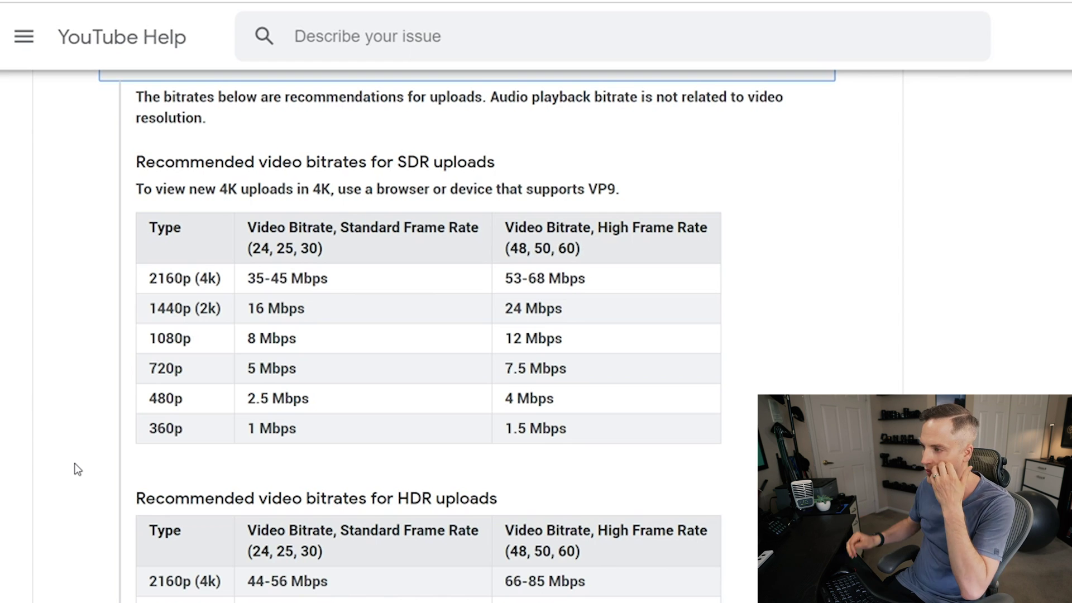
pyautogui.click(98, 464)
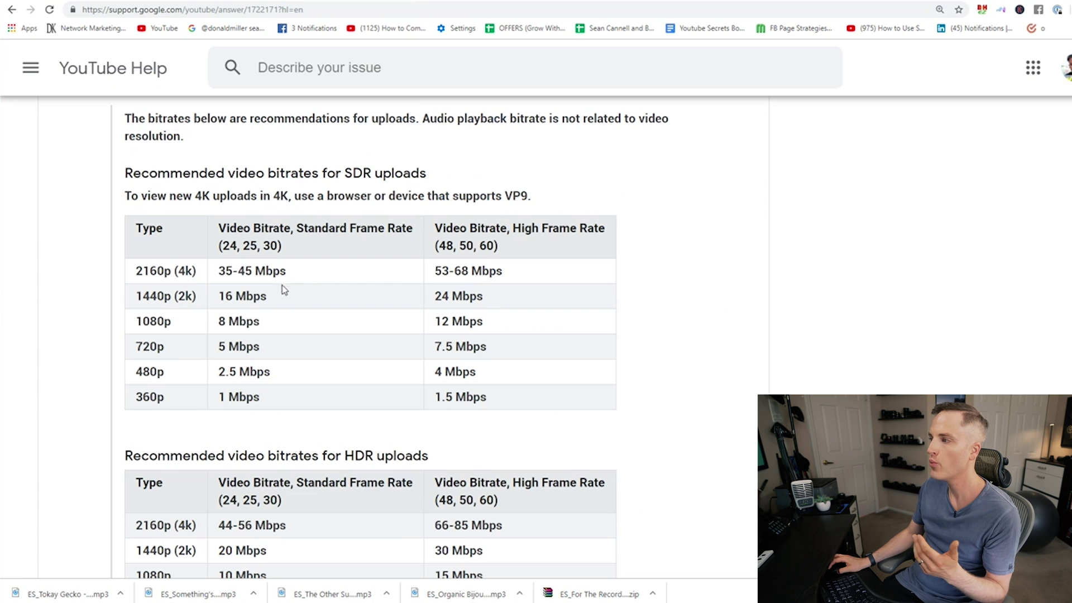
pyautogui.moveTo(219, 272); pyautogui.dragTo(289, 272)
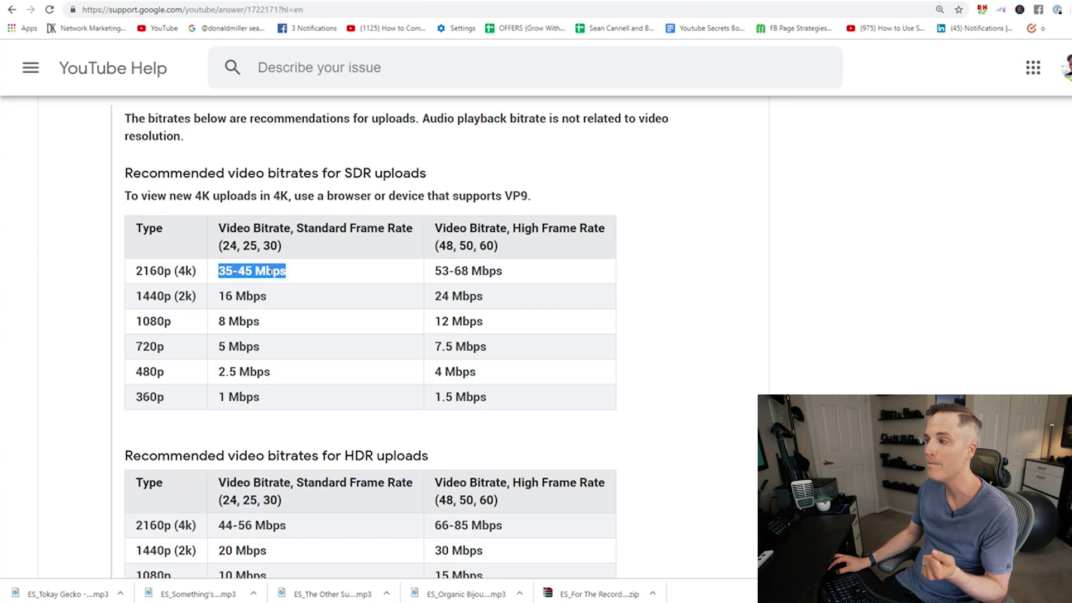
pyautogui.moveTo(256, 272); pyautogui.dragTo(288, 274)
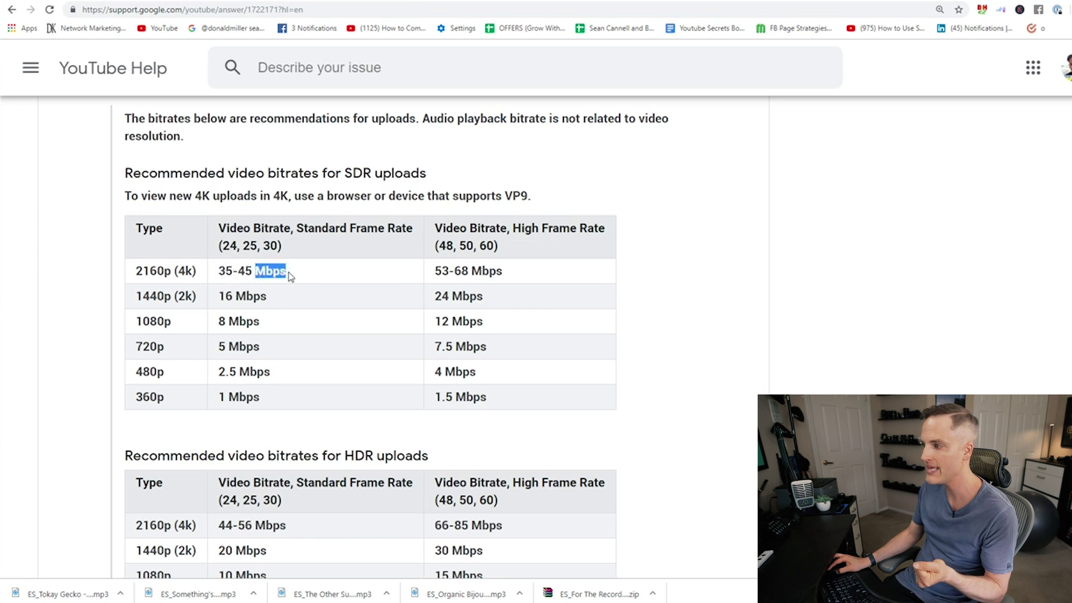
pyautogui.click(288, 273)
# - Examine the HDR bitrate table, highlighting the 1080p bitrates for standard and high frame rates
pyautogui.scroll(-3, 212, 320)
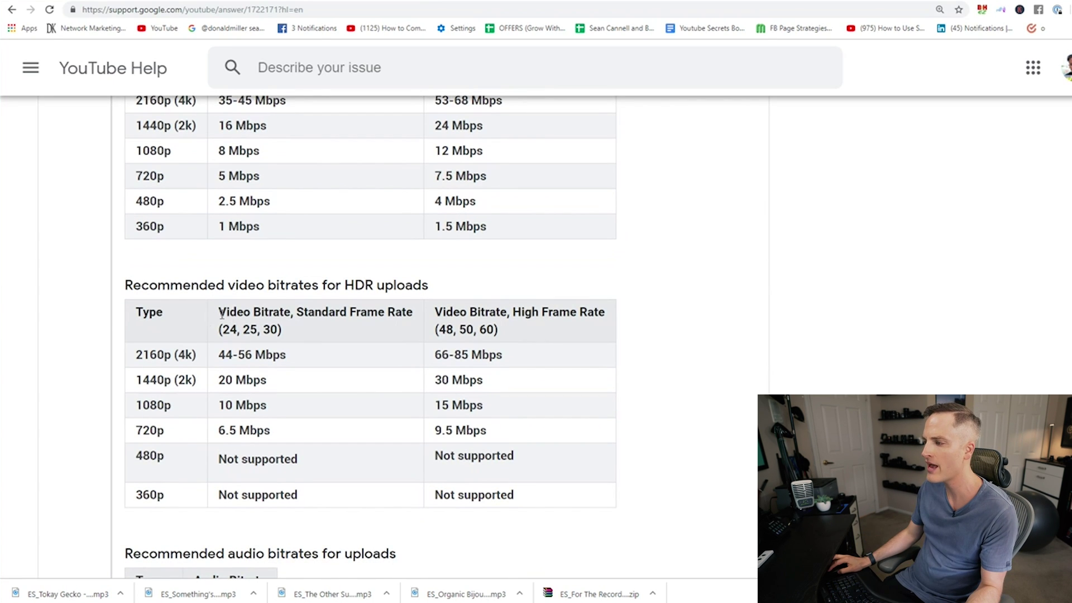
pyautogui.moveTo(220, 312); pyautogui.dragTo(416, 320)
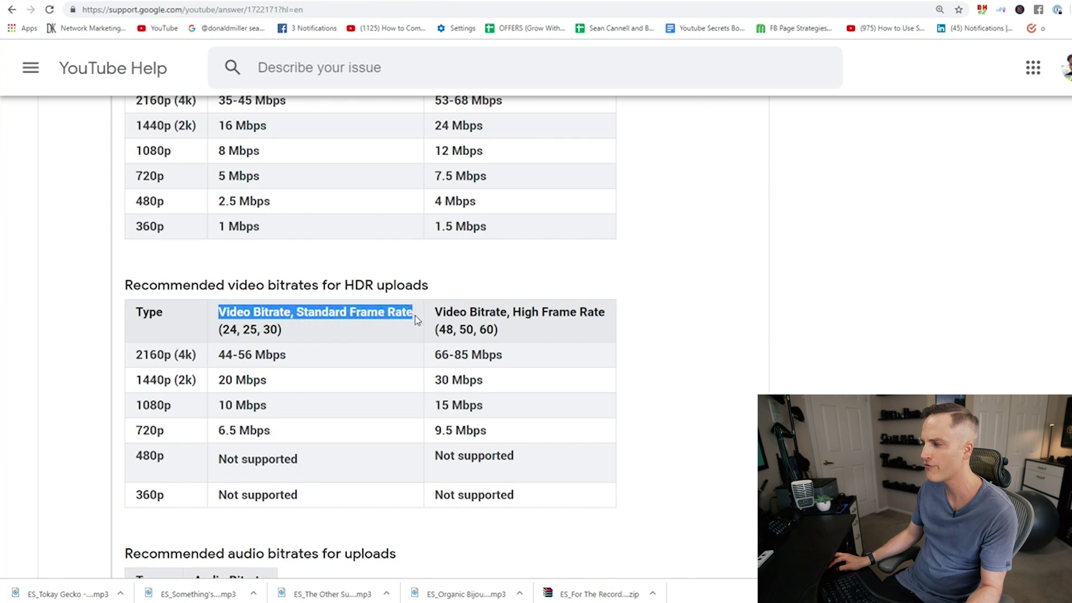
pyautogui.moveTo(219, 405); pyautogui.dragTo(268, 406)
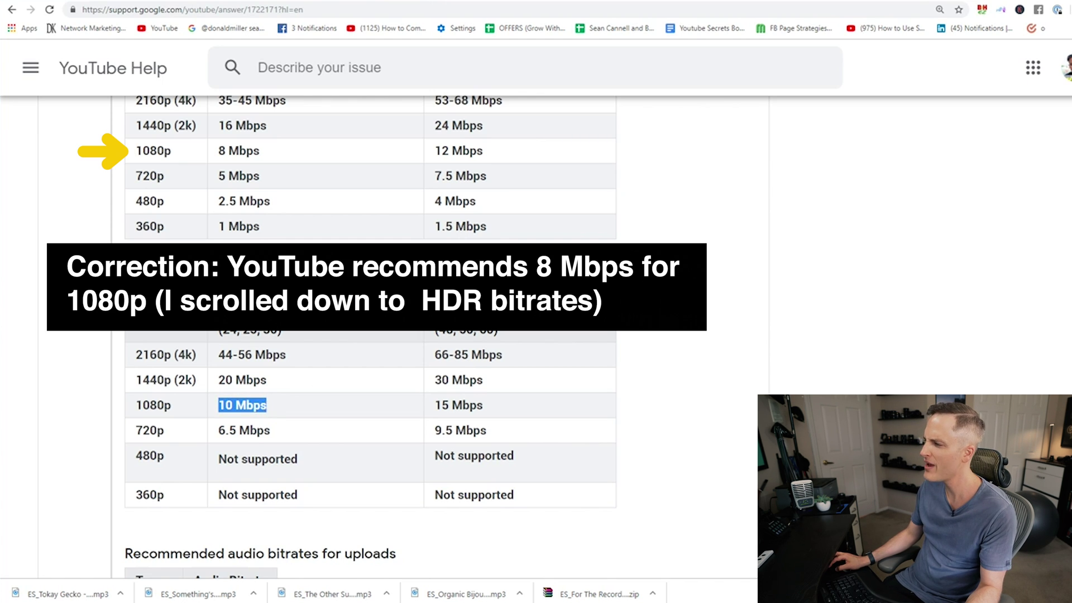
pyautogui.click(267, 406)
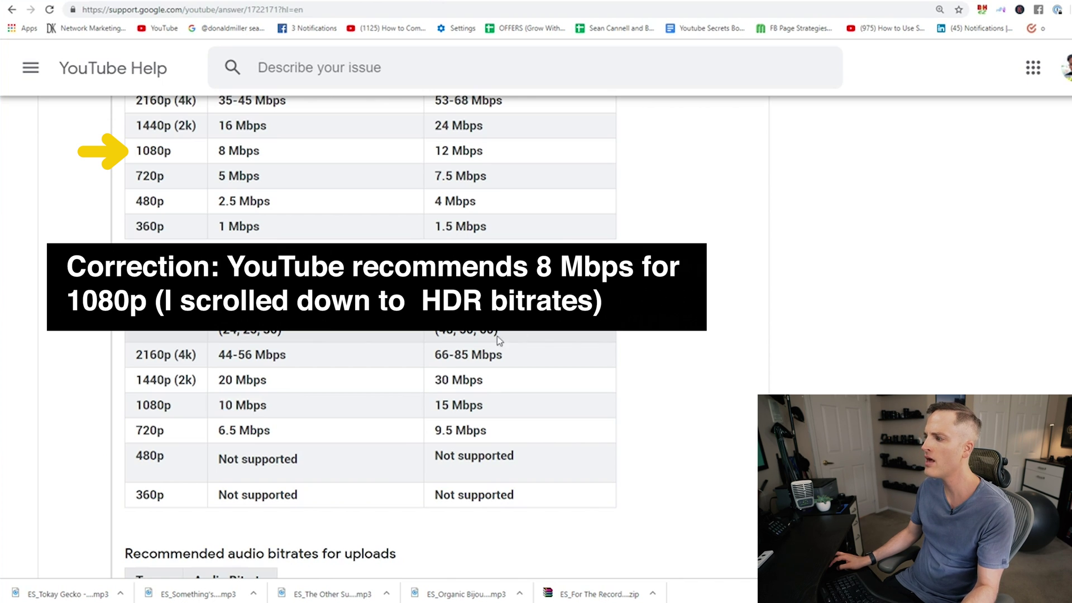
pyautogui.moveTo(511, 335); pyautogui.dragTo(479, 334)
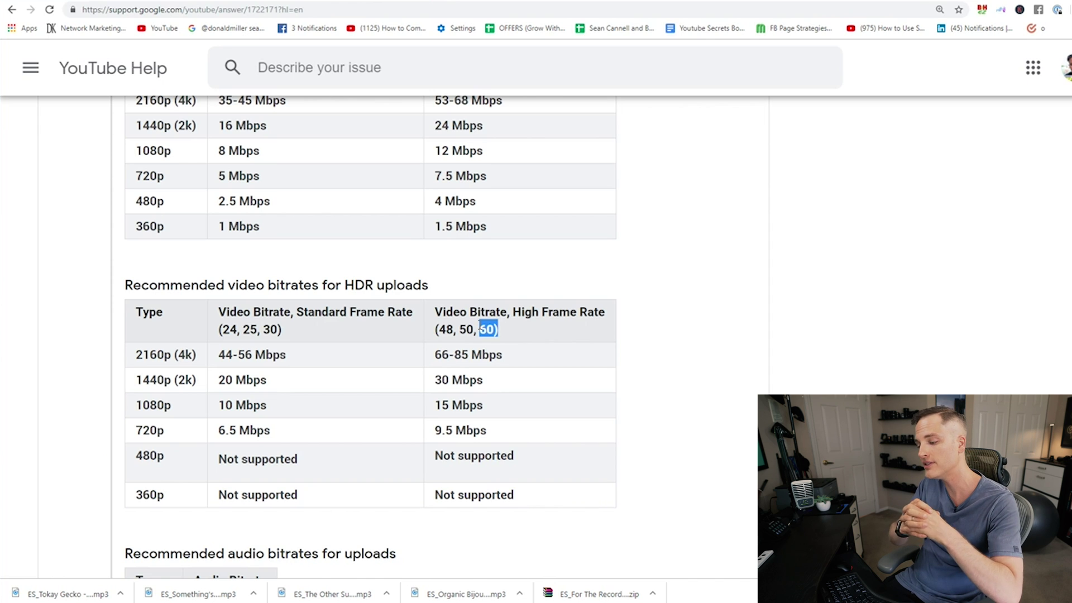
pyautogui.moveTo(494, 413); pyautogui.dragTo(425, 427)
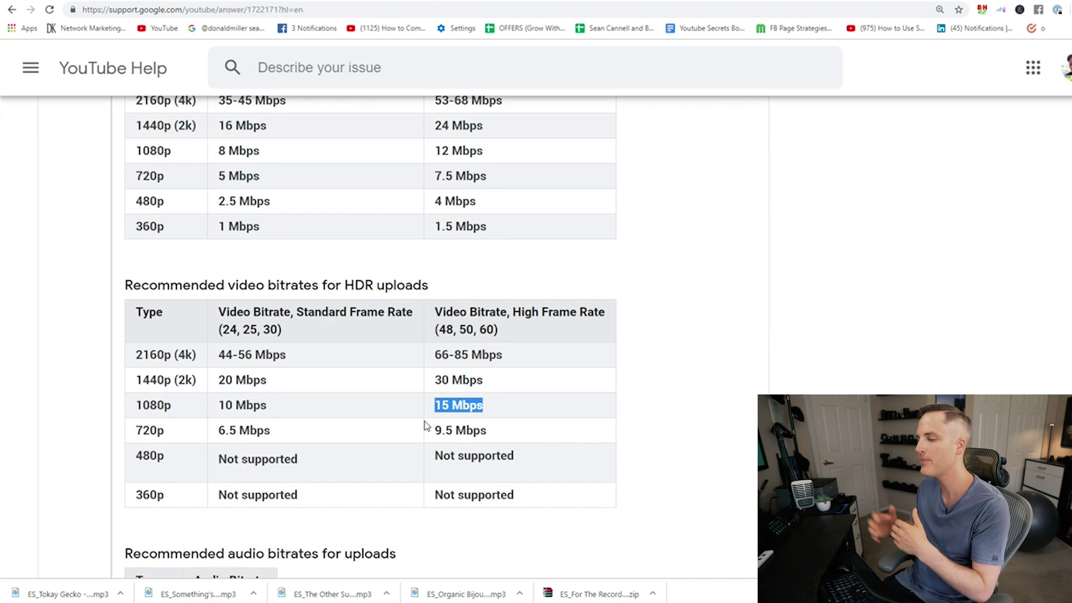
pyautogui.scroll(-3, 387, 441)
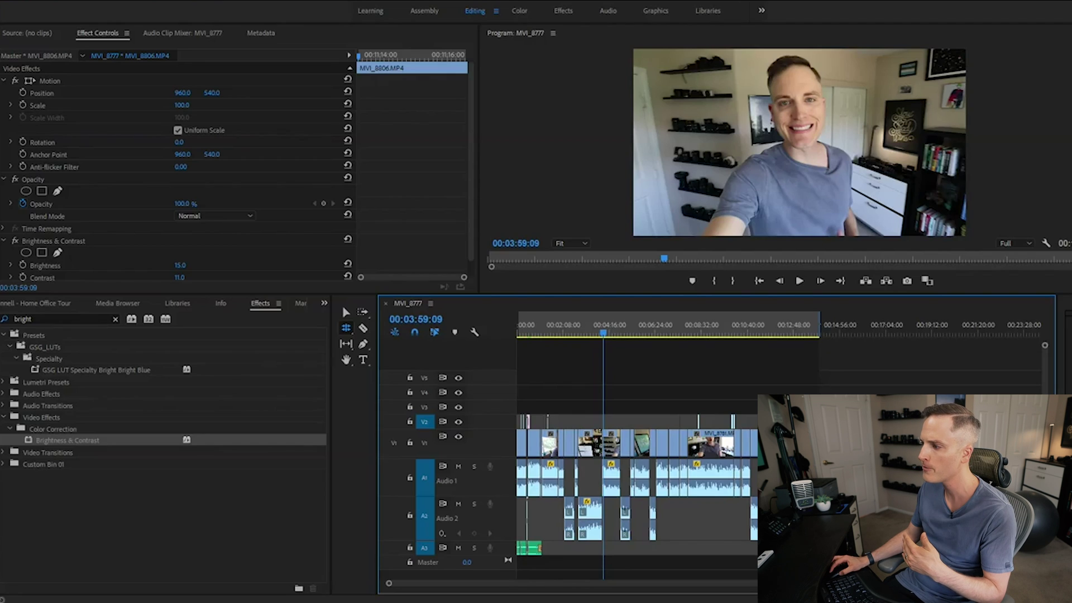
# - Switch to Adobe Premiere Pro, open the media export settings for the sequence and choose the H.264 format
pyautogui.click(21, 2)
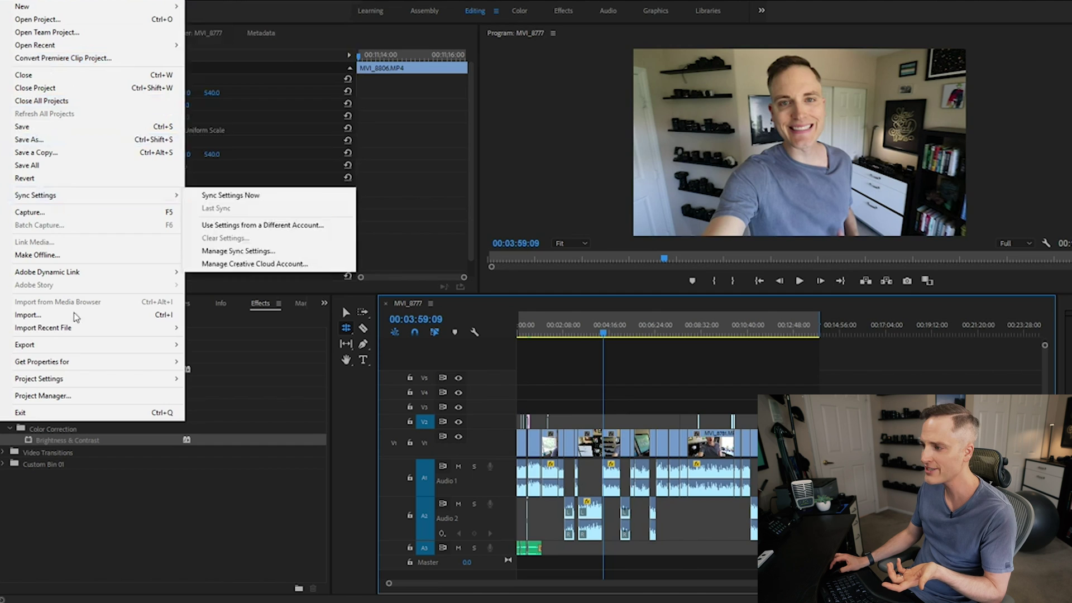
pyautogui.click(214, 345)
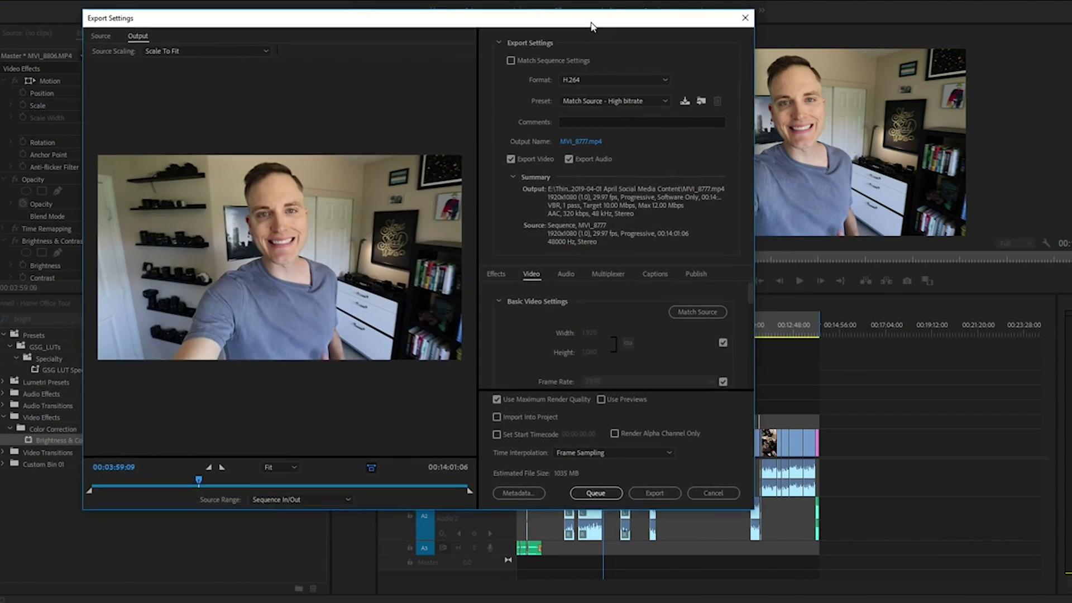
pyautogui.click(656, 122)
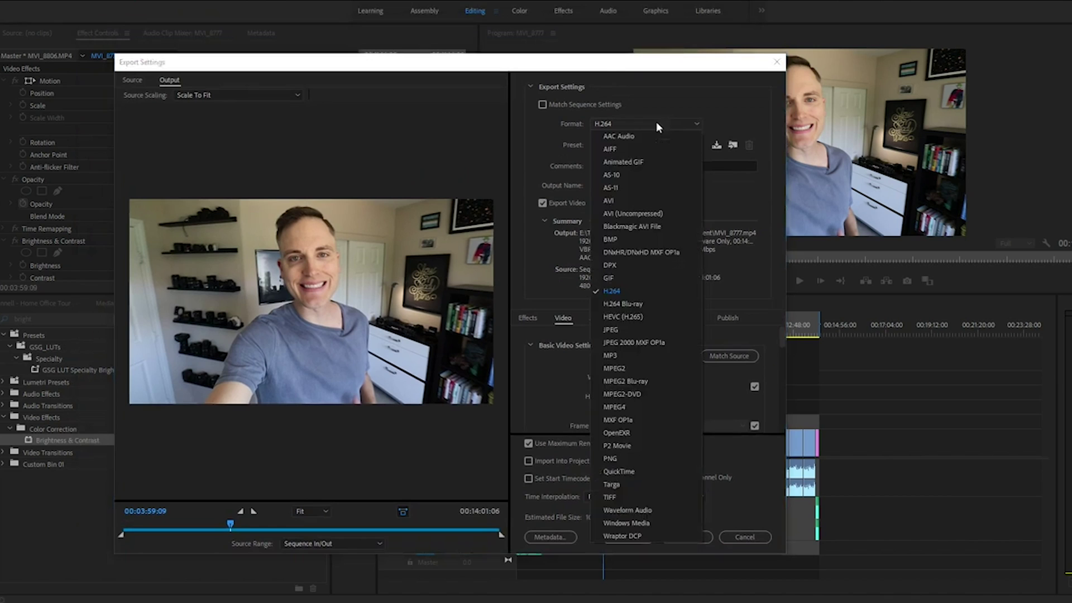
pyautogui.click(615, 291)
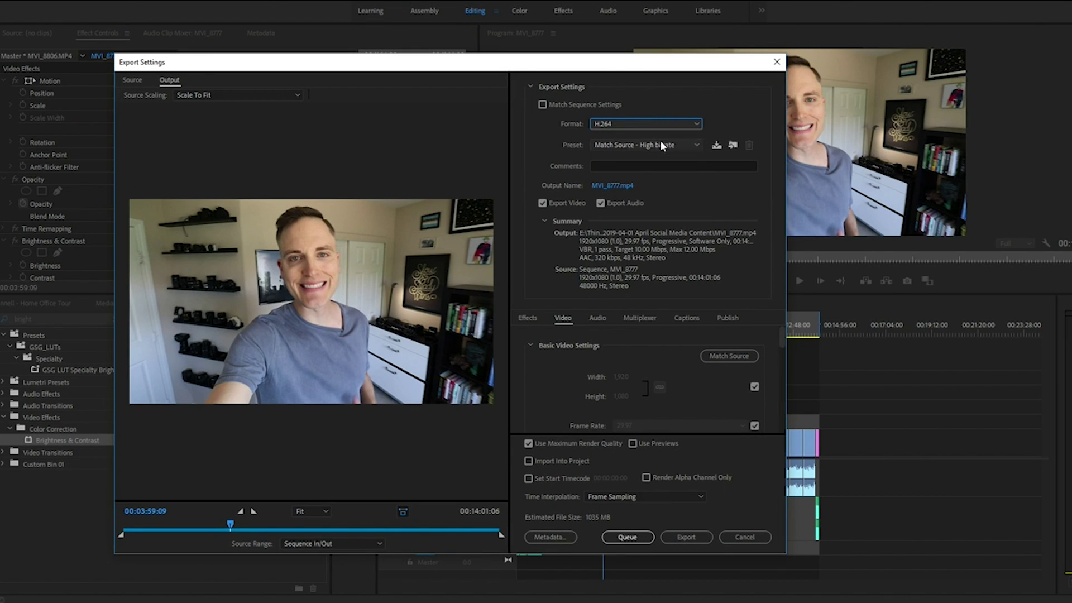
# - Try the YouTube 1080p HD export preset and check its bitrate settings
pyautogui.click(659, 143)
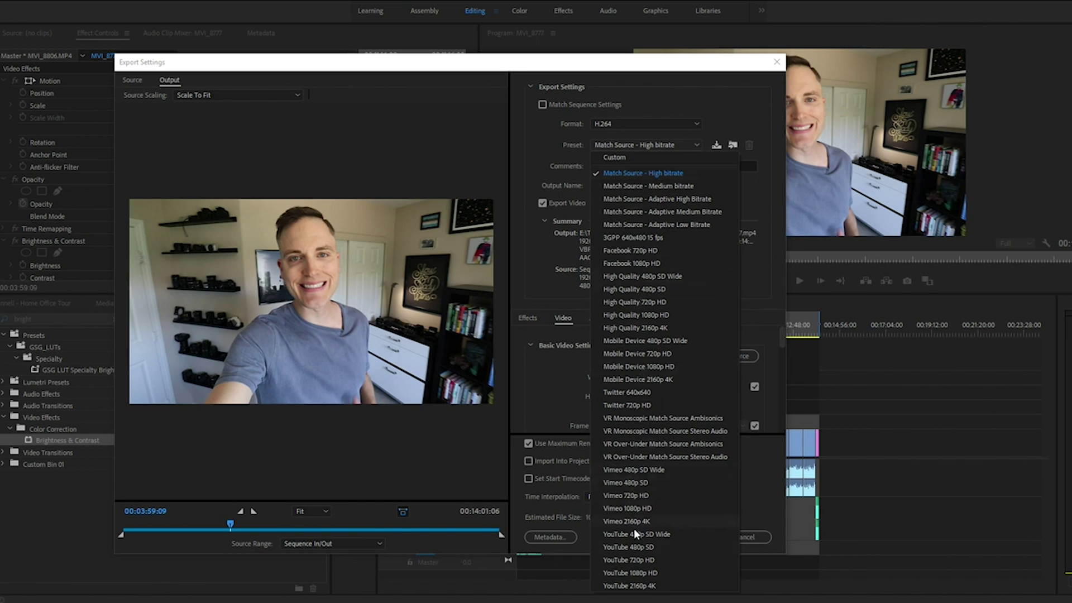
pyautogui.click(638, 573)
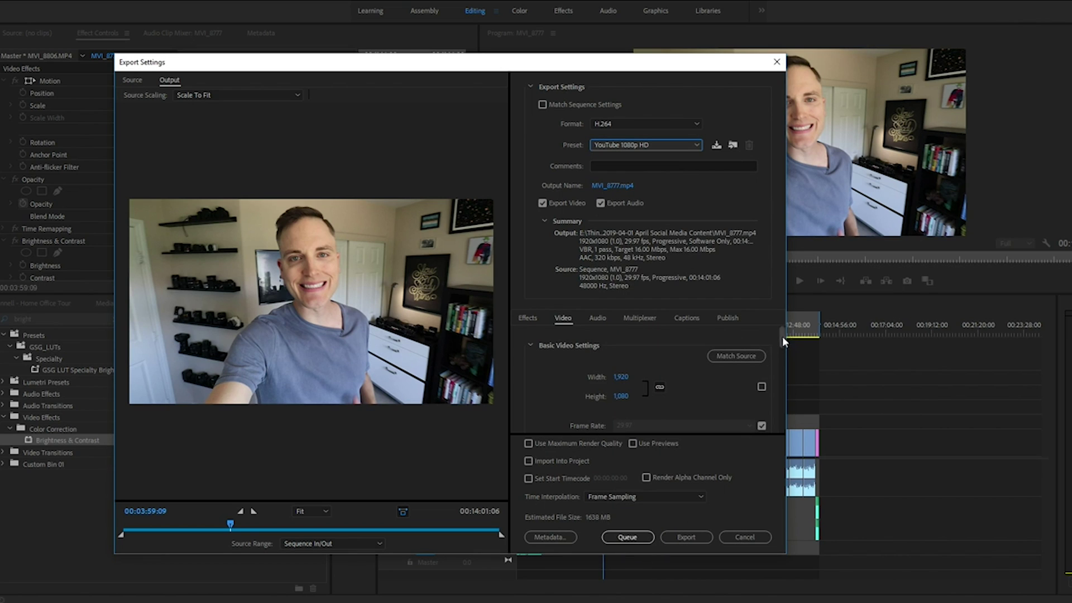
pyautogui.moveTo(783, 336); pyautogui.dragTo(774, 405)
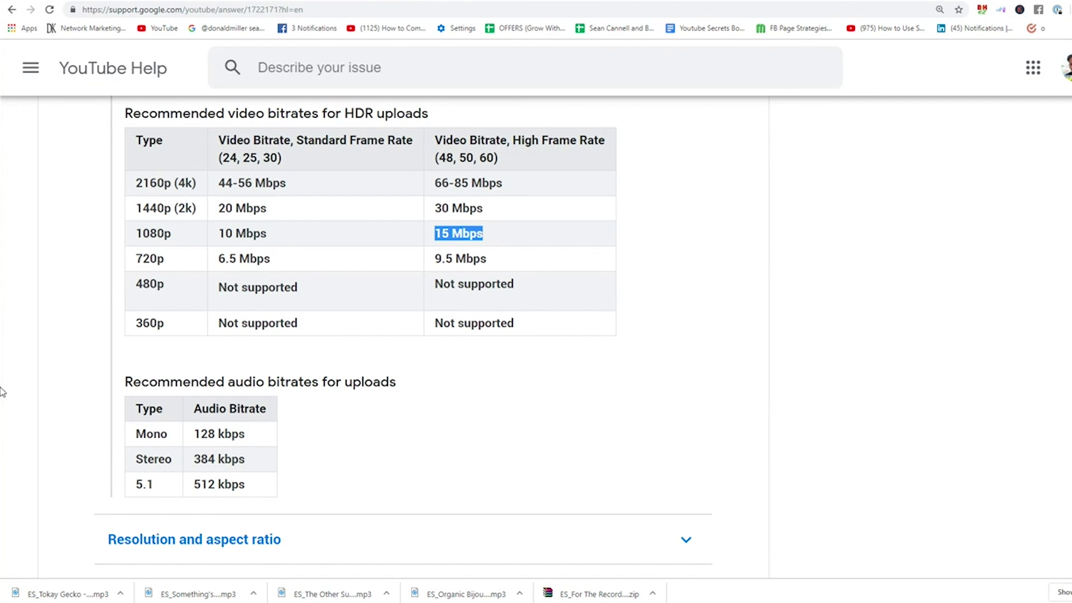
# - Compare with the 1080p HDR bitrates for standard and high frame rates on the YouTube Help page
pyautogui.moveTo(219, 234); pyautogui.dragTo(278, 235)
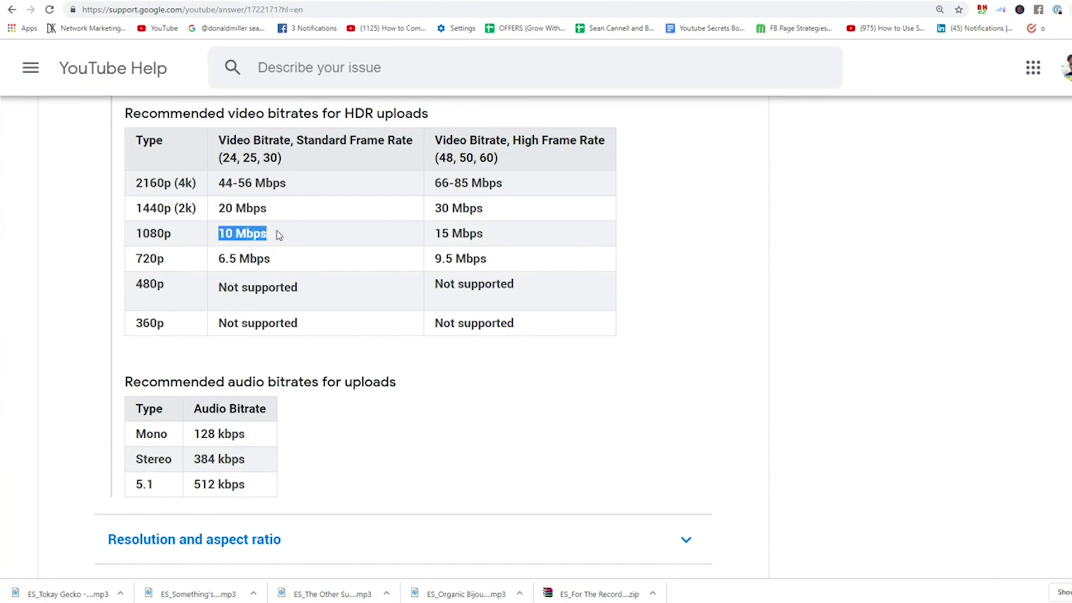
pyautogui.moveTo(435, 234); pyautogui.dragTo(473, 232)
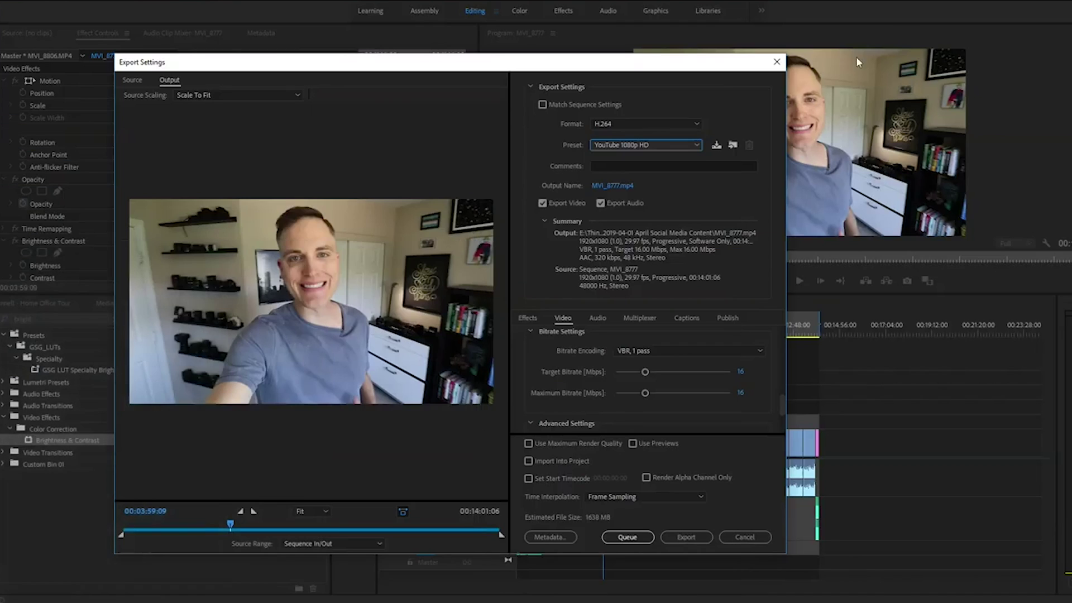
# - Set the export preset to Match Source - High bitrate and bring up its bitrate settings
pyautogui.click(675, 144)
pyautogui.click(639, 171)
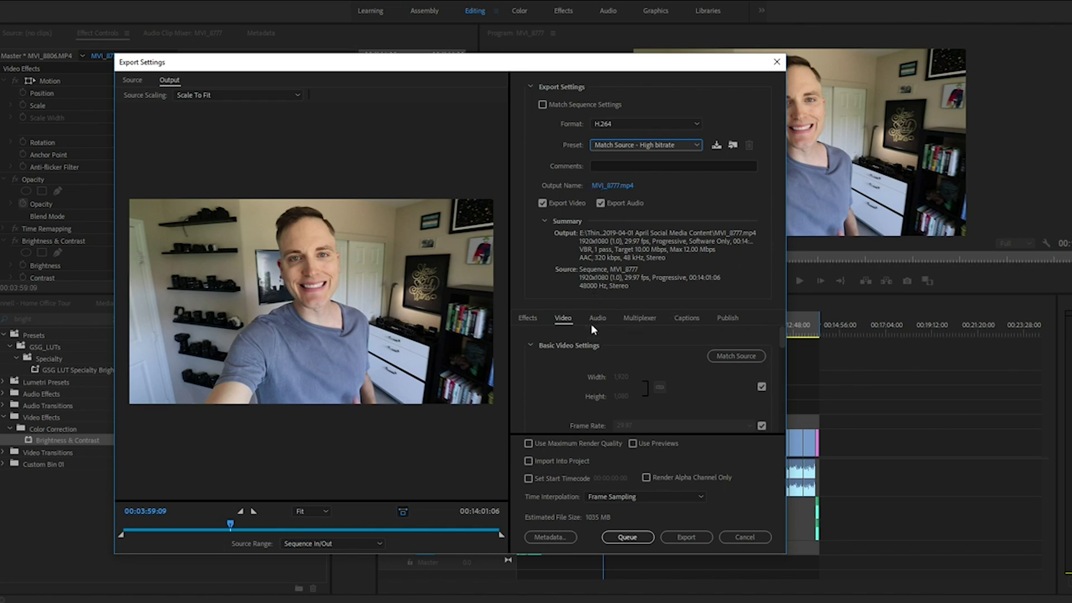
pyautogui.moveTo(783, 339); pyautogui.dragTo(775, 401)
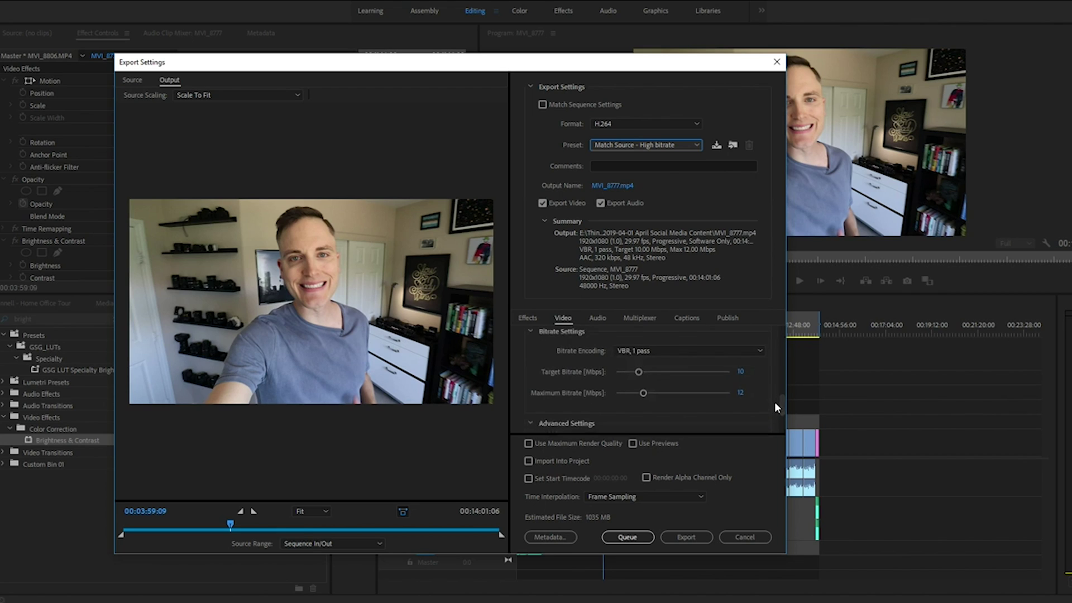
# - Raise the maximum bitrate to 50 Mbps in the video bitrate settings
pyautogui.click(740, 373)
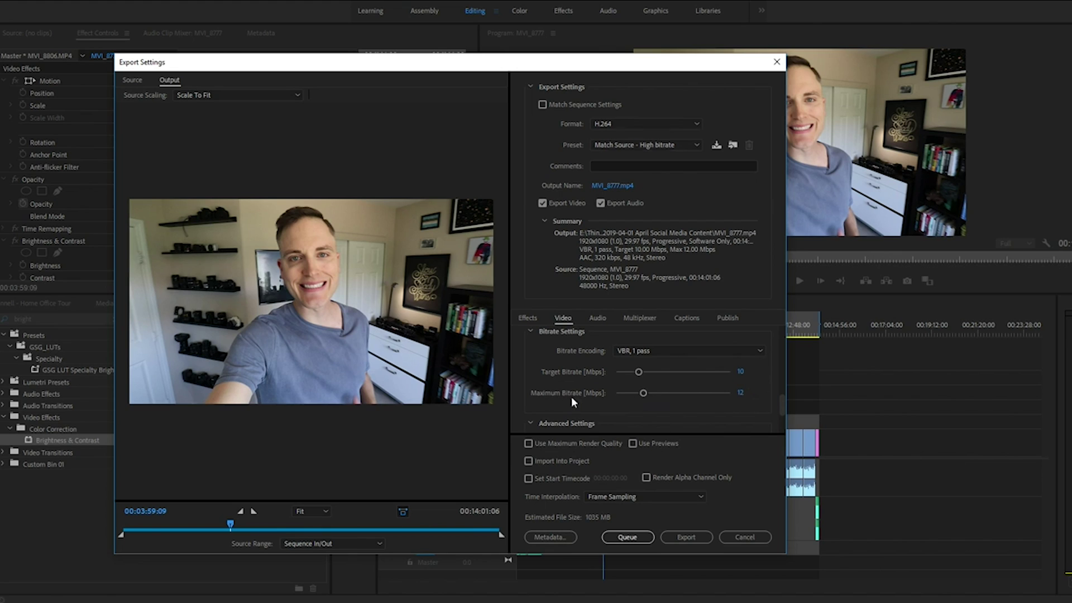
pyautogui.moveTo(641, 394); pyautogui.dragTo(753, 404)
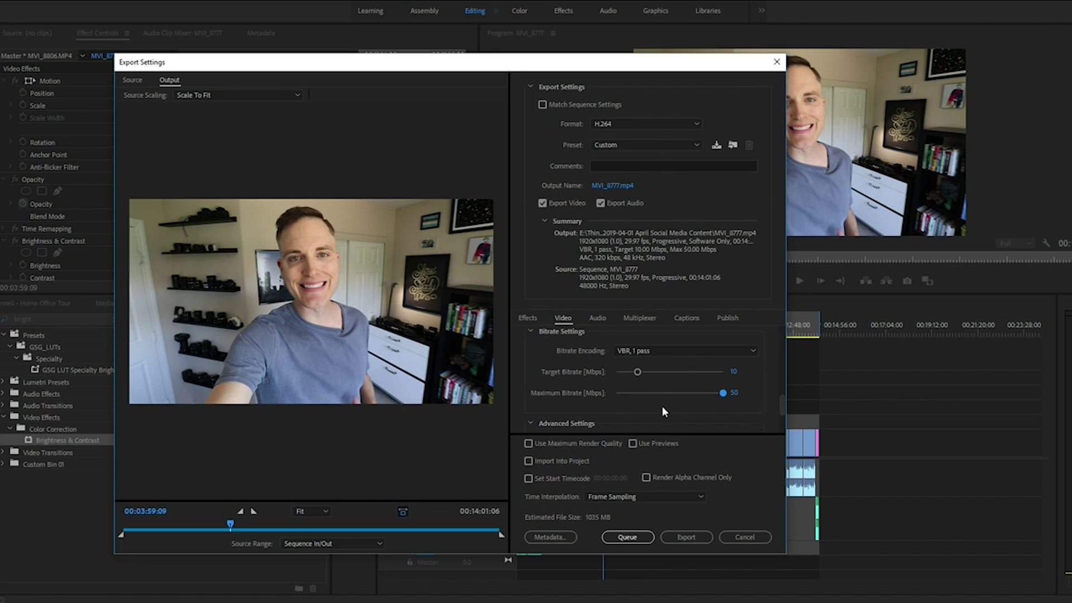
pyautogui.moveTo(783, 403); pyautogui.dragTo(783, 406)
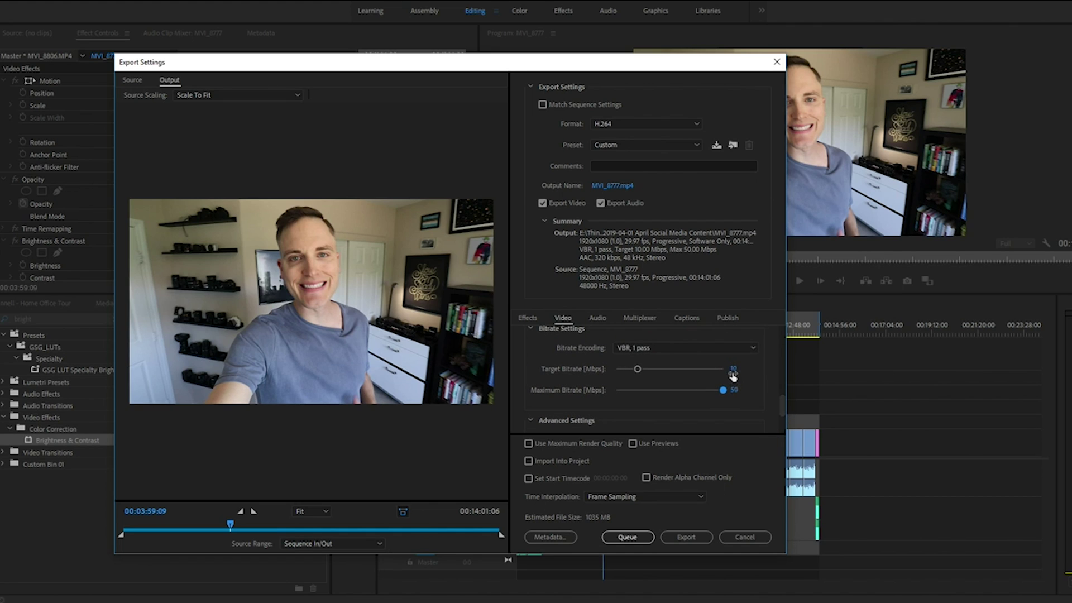
pyautogui.moveTo(781, 404); pyautogui.dragTo(780, 430)
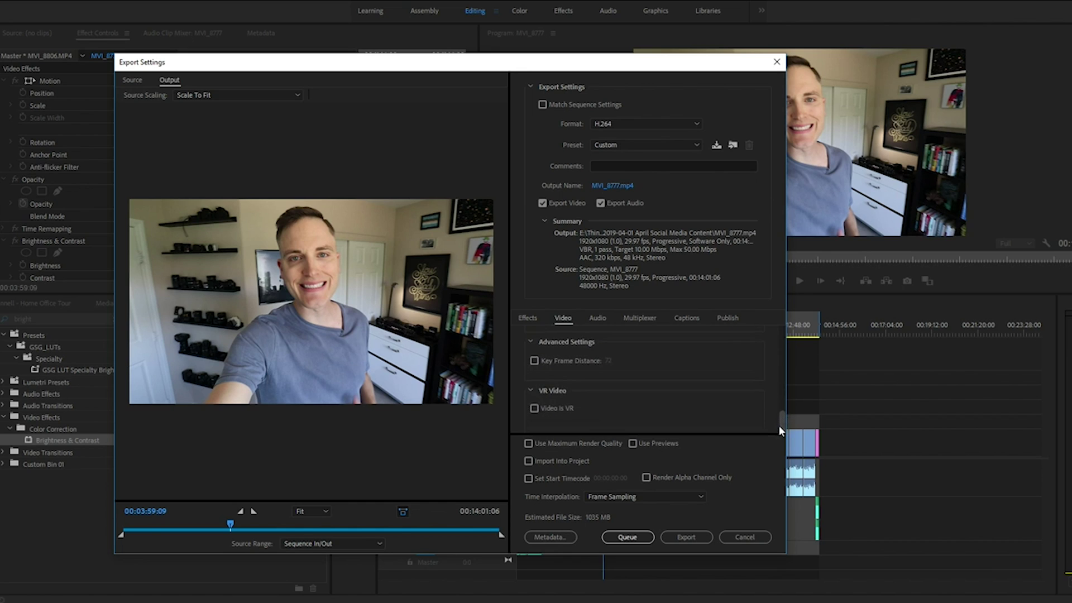
# - Bring up the export's audio bitrate settings and check the recommended stereo and mono audio bitrates on the YouTube Help page
pyautogui.click(598, 319)
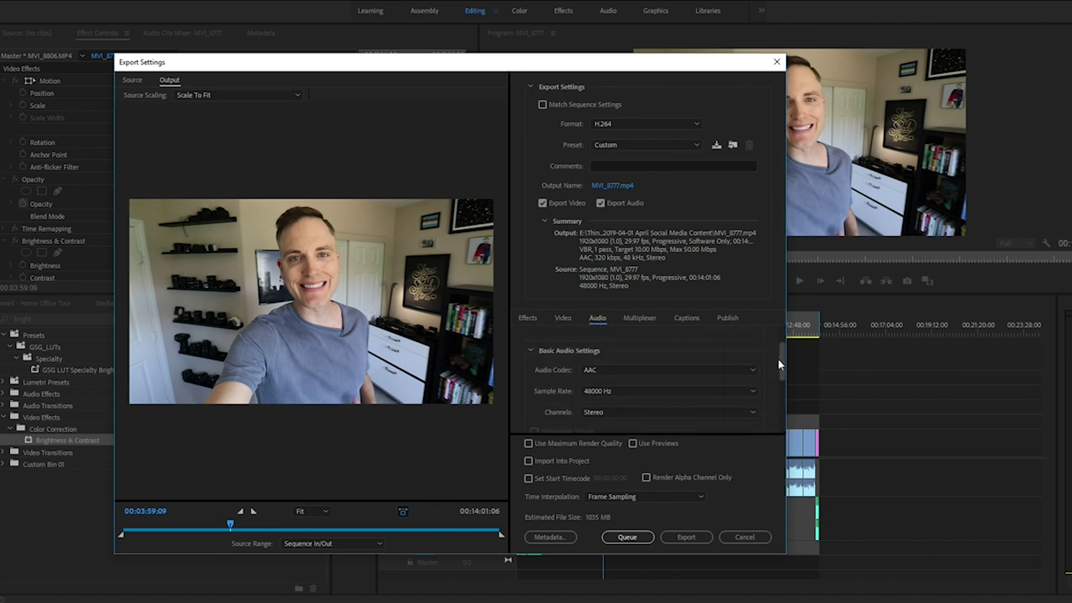
pyautogui.moveTo(779, 361); pyautogui.dragTo(779, 408)
pyautogui.scroll(1, 562, 363)
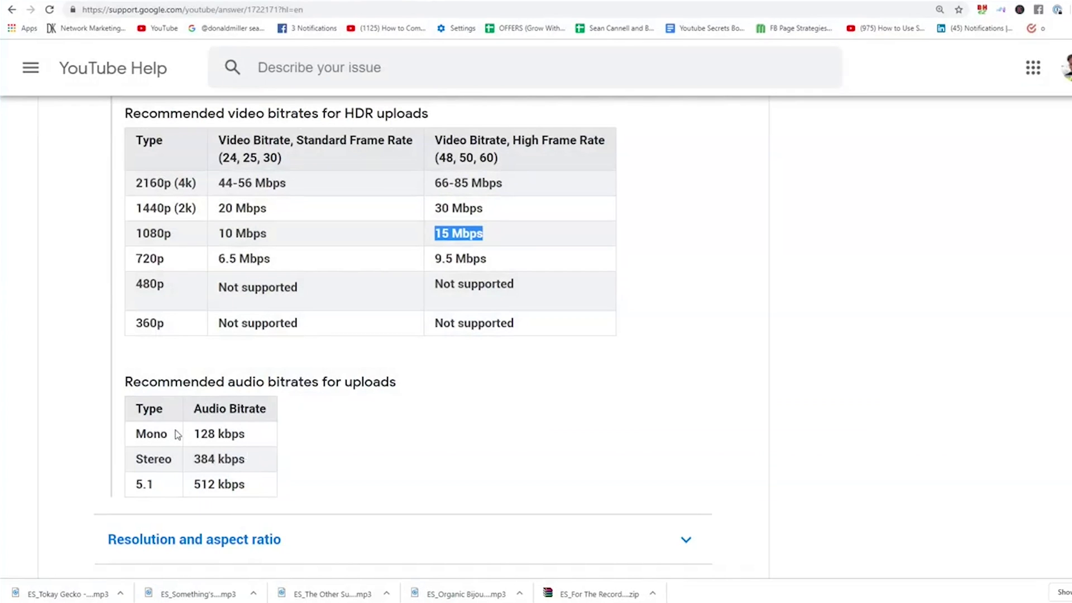
pyautogui.moveTo(196, 459); pyautogui.dragTo(246, 459)
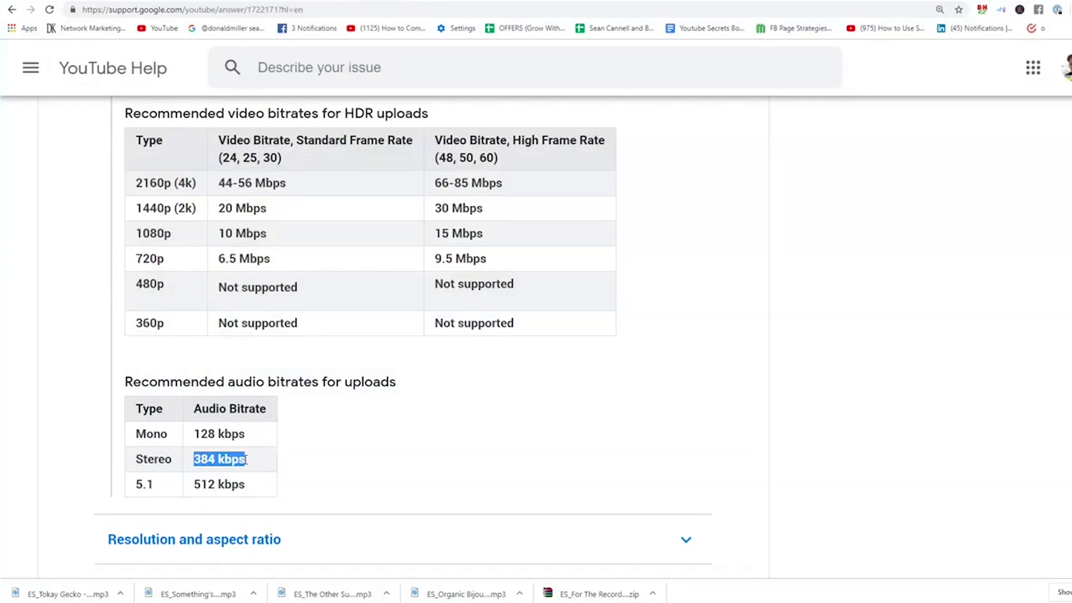
pyautogui.moveTo(193, 434); pyautogui.dragTo(253, 439)
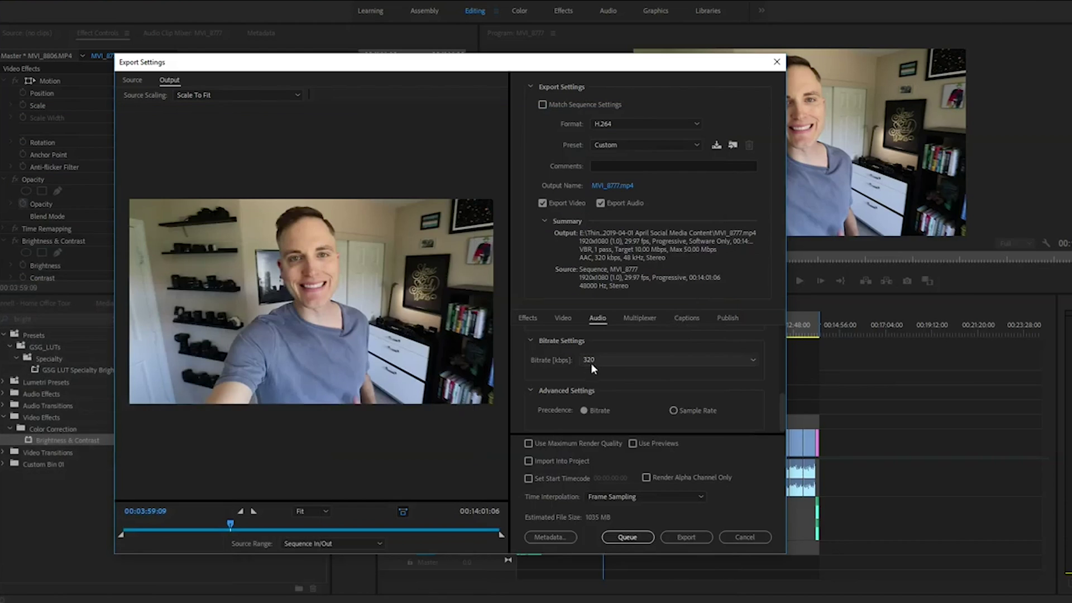
# - Look through the available audio bitrates with 320 kbps kept, and check the video and effects export settings
pyautogui.click(593, 361)
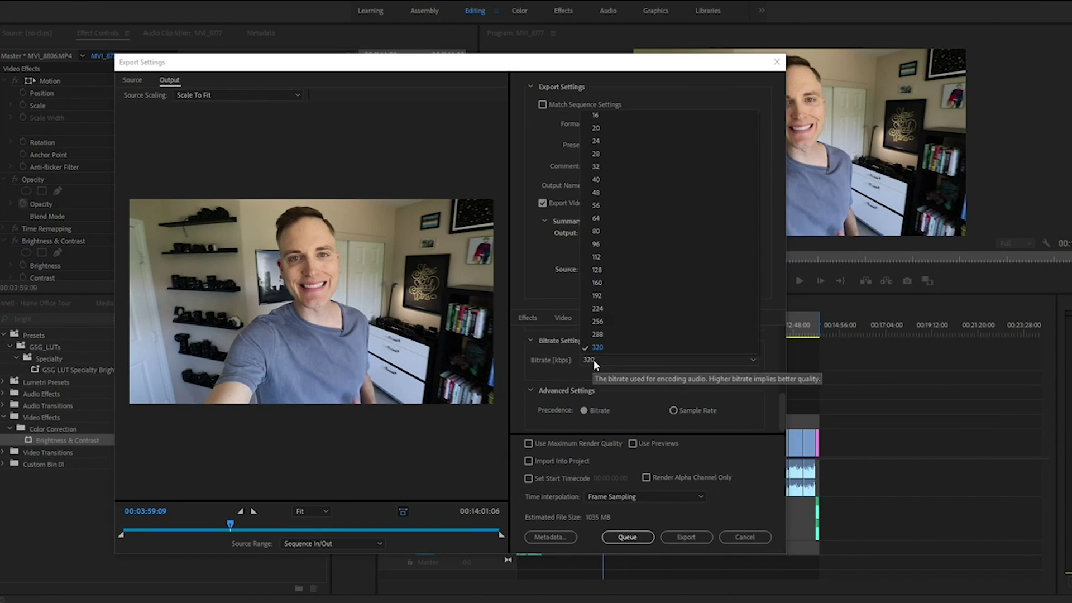
pyautogui.click(605, 367)
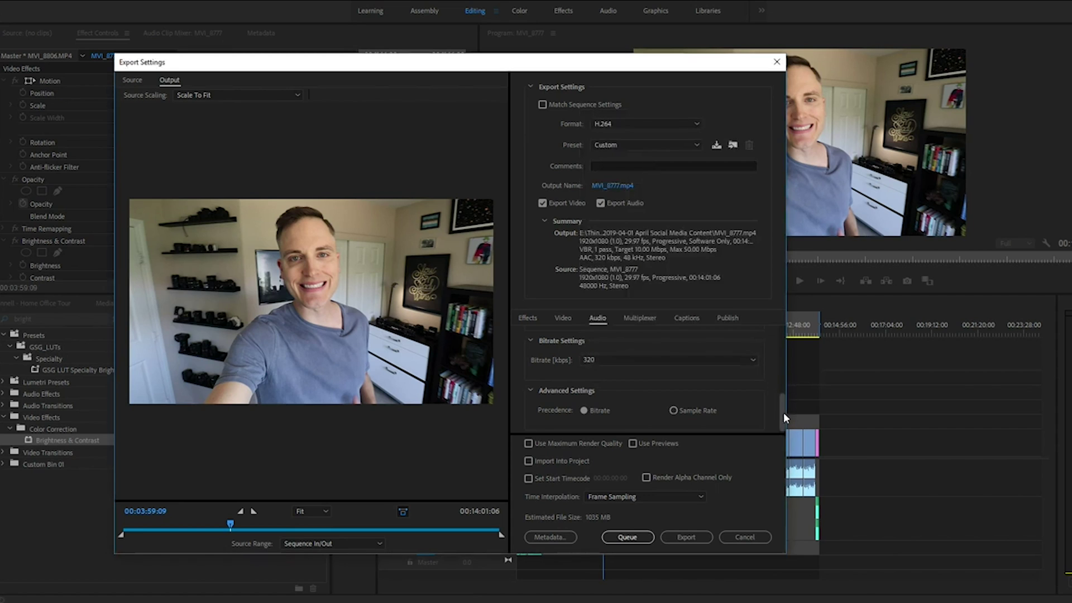
pyautogui.moveTo(784, 417); pyautogui.dragTo(776, 397)
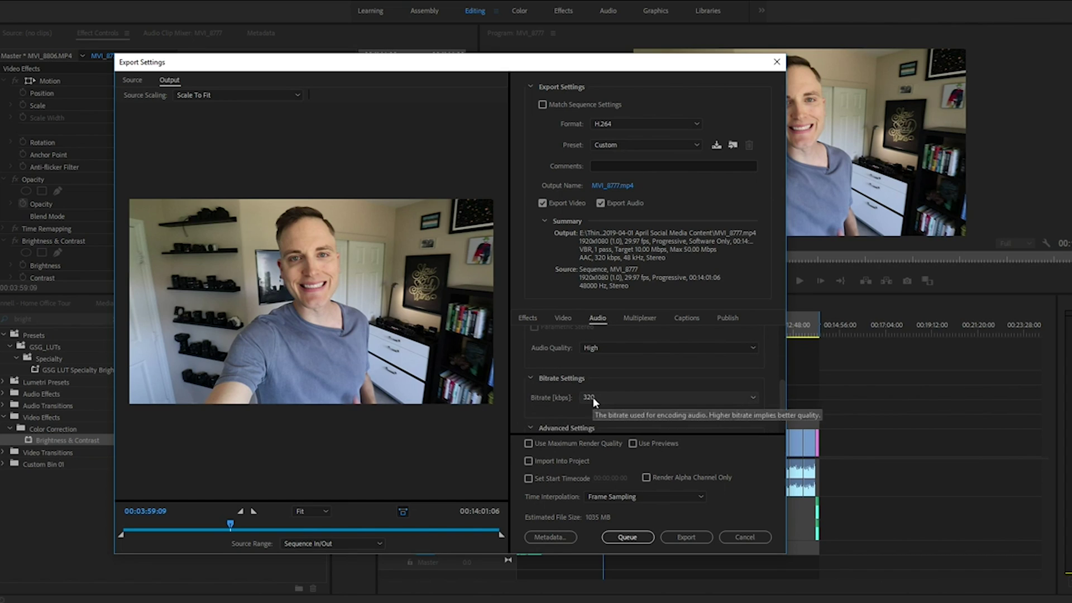
pyautogui.moveTo(781, 398); pyautogui.dragTo(777, 416)
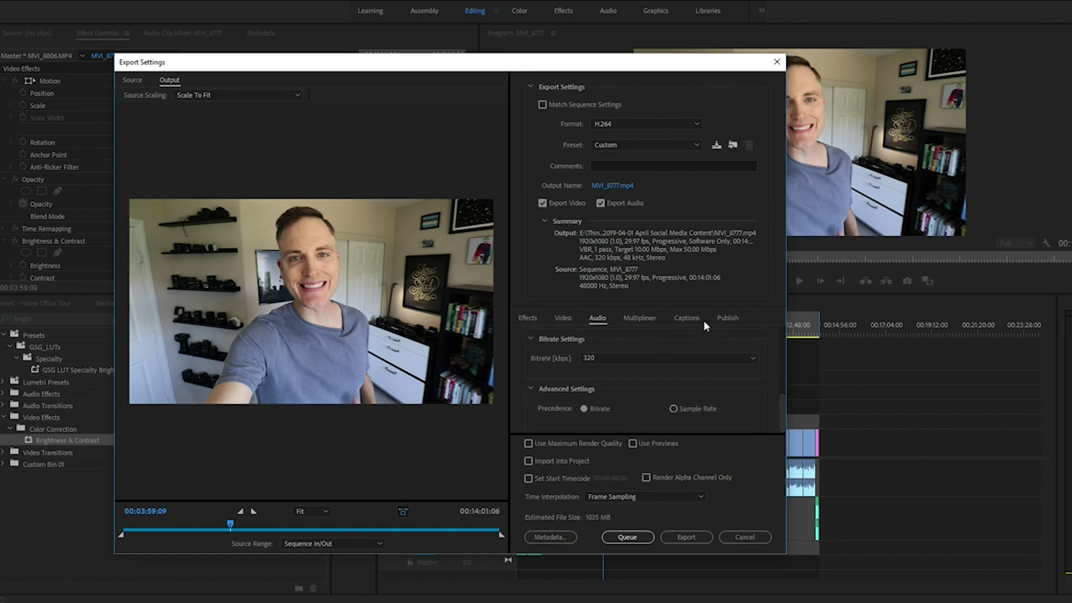
pyautogui.click(566, 319)
pyautogui.click(531, 317)
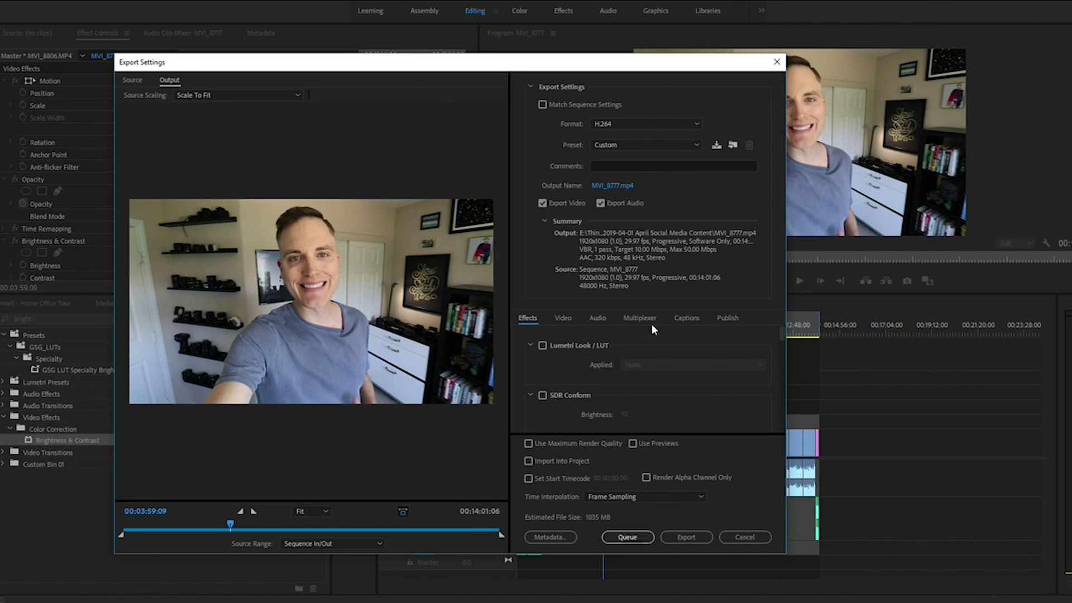
# - Choose the "2019-06-01 June Social Media Content" folder as the export's output location
pyautogui.click(612, 185)
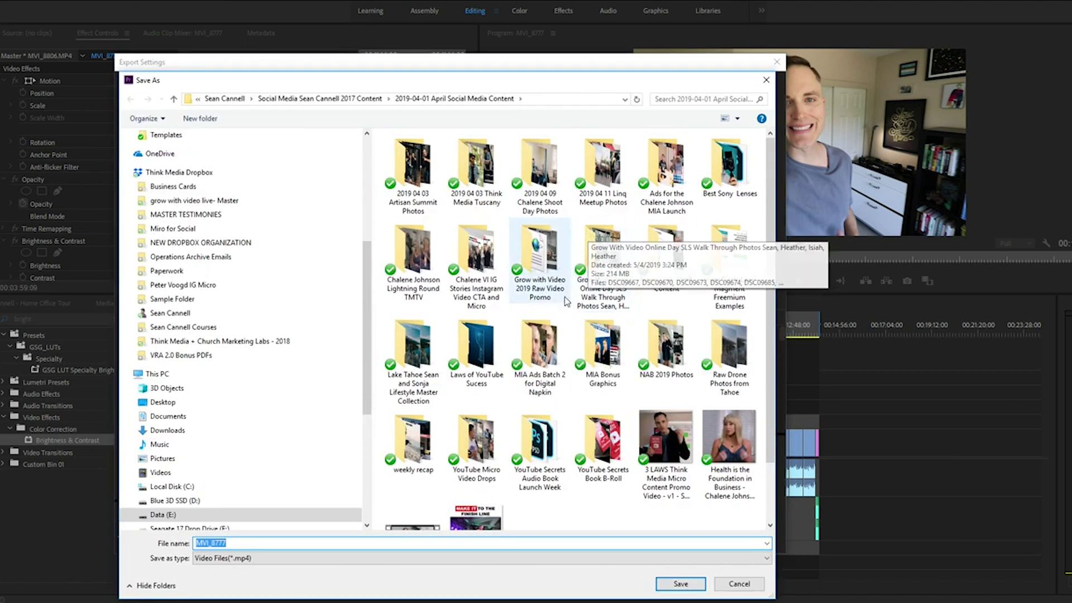
pyautogui.click(369, 99)
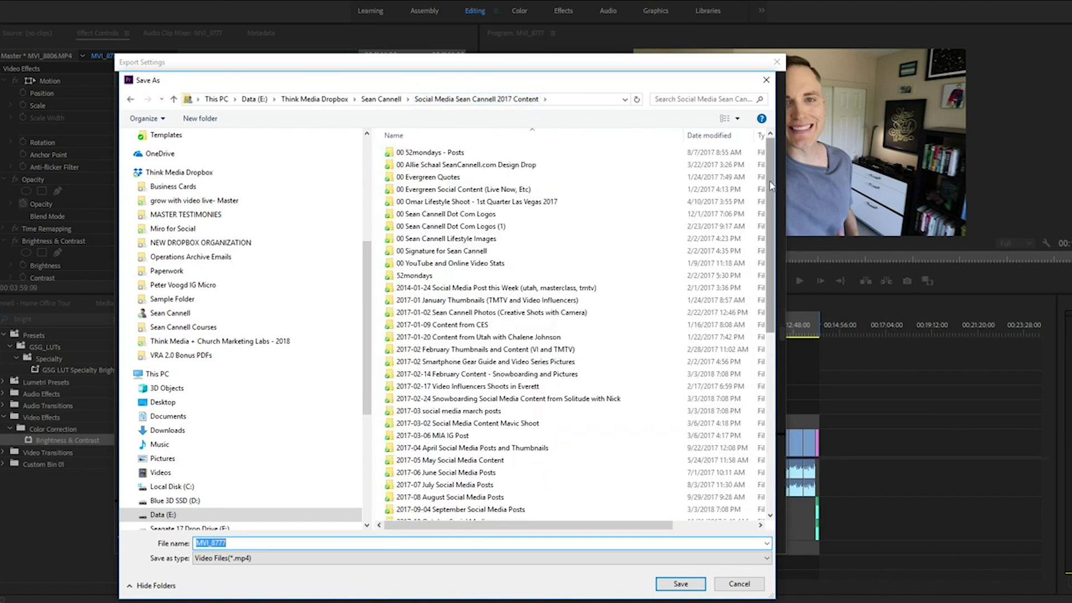
pyautogui.doubleClick(475, 434)
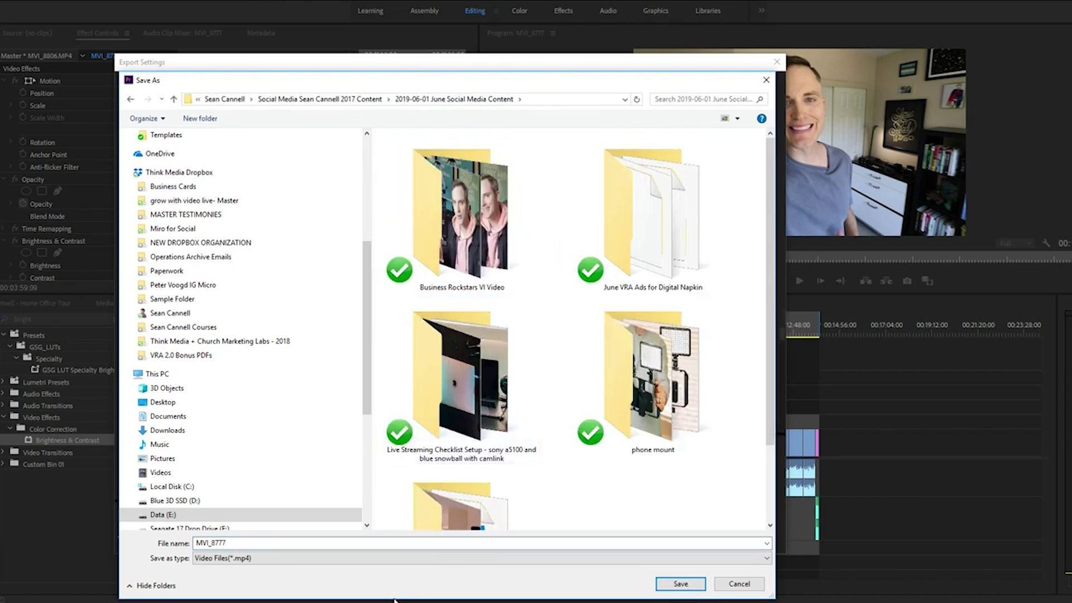
# - Name the output after the existing "2019-06-12 home office ideas video" file without its extension, add "- v1", save the name and start the export
pyautogui.doubleClick(291, 540)
pyautogui.write('201')
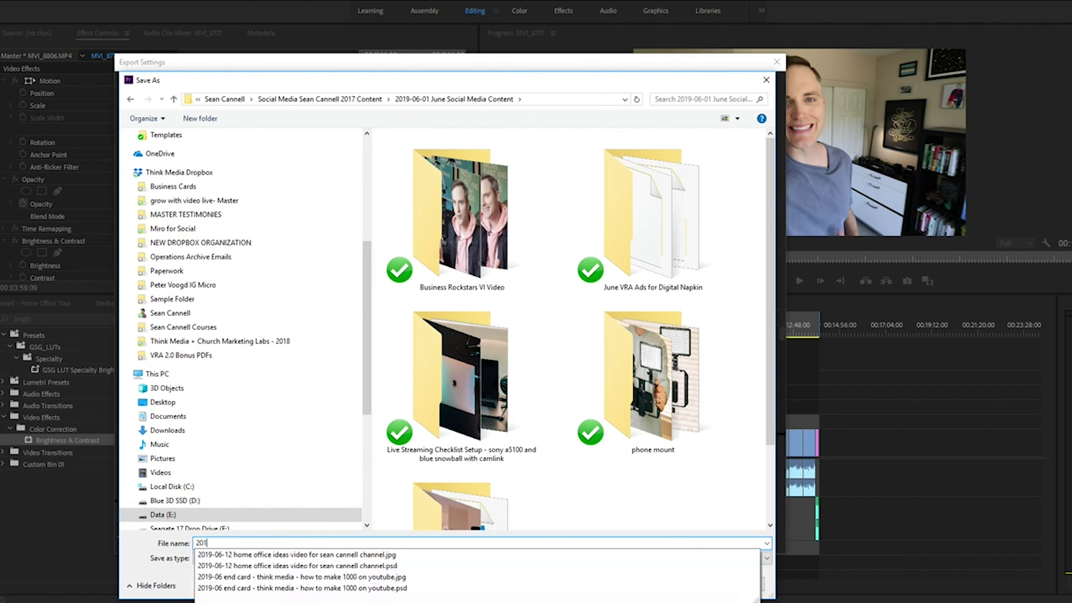
pyautogui.write('9-06-')
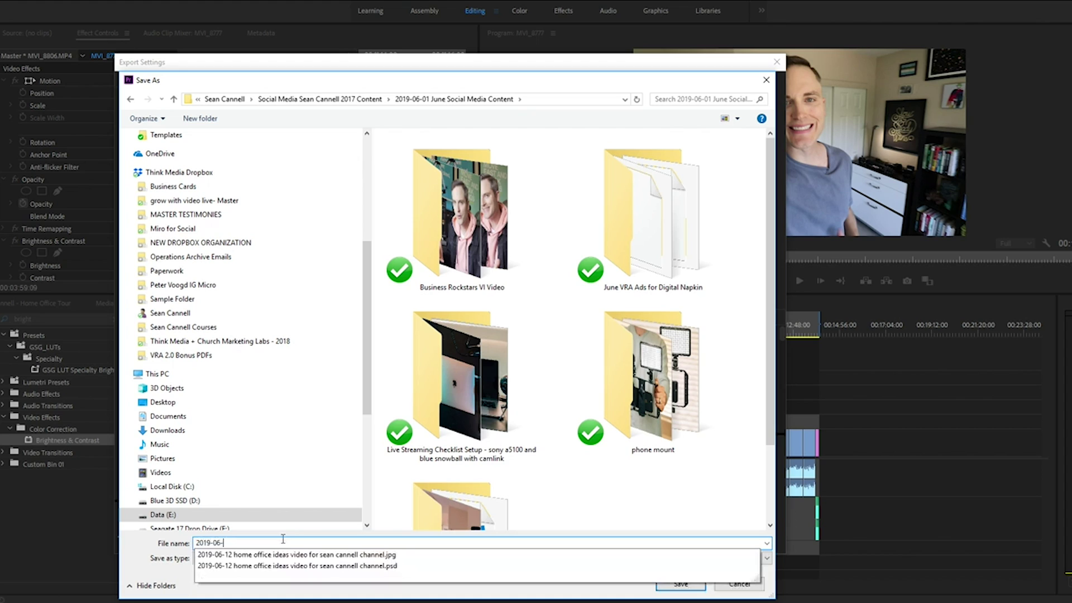
pyautogui.write('12-')
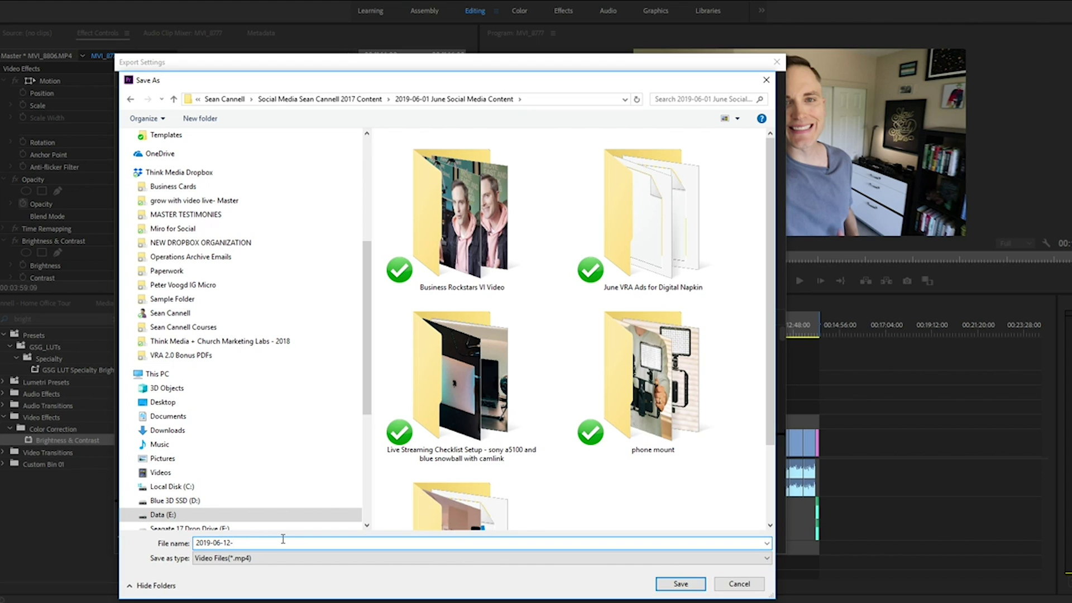
pyautogui.press('BackSpace')
pyautogui.press('Down')
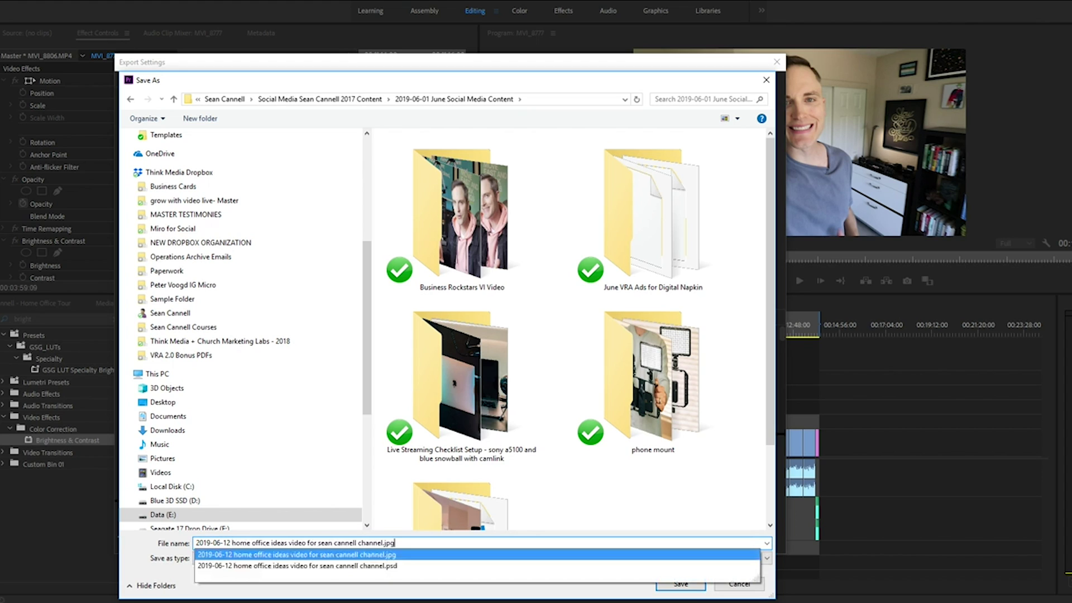
pyautogui.press('BackSpace')
pyautogui.press('BackSpace')
pyautogui.press('BackSpace')
pyautogui.write('- ')
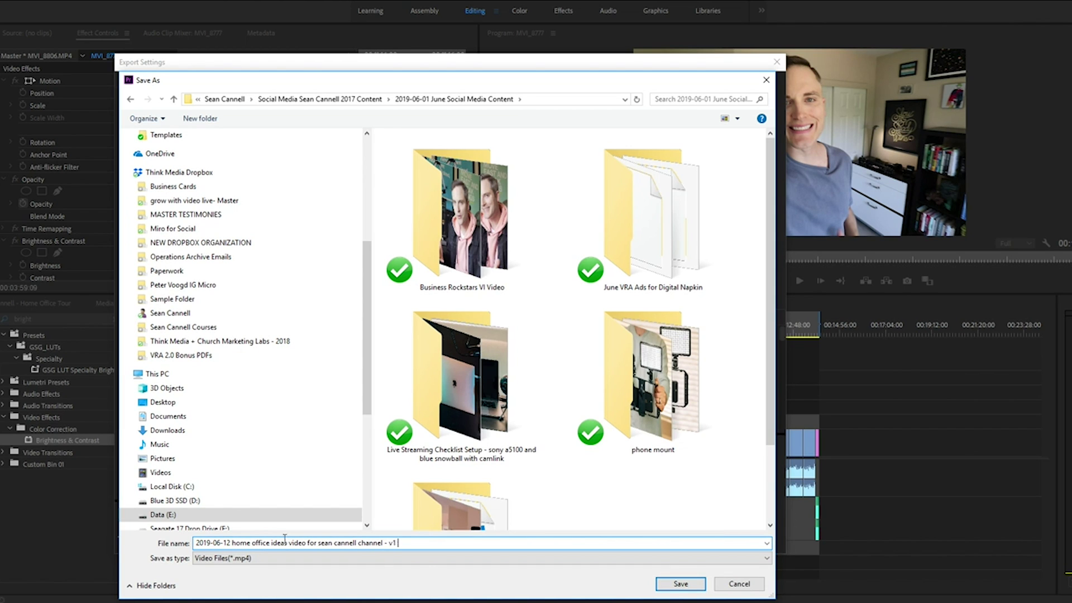
pyautogui.write('v1')
pyautogui.click(669, 587)
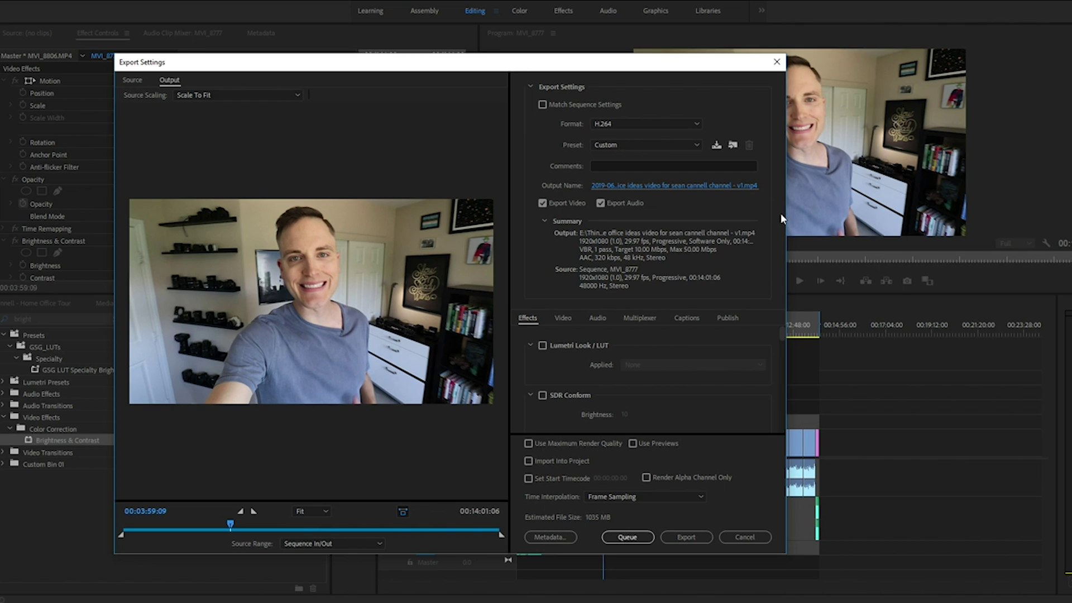
pyautogui.click(683, 537)
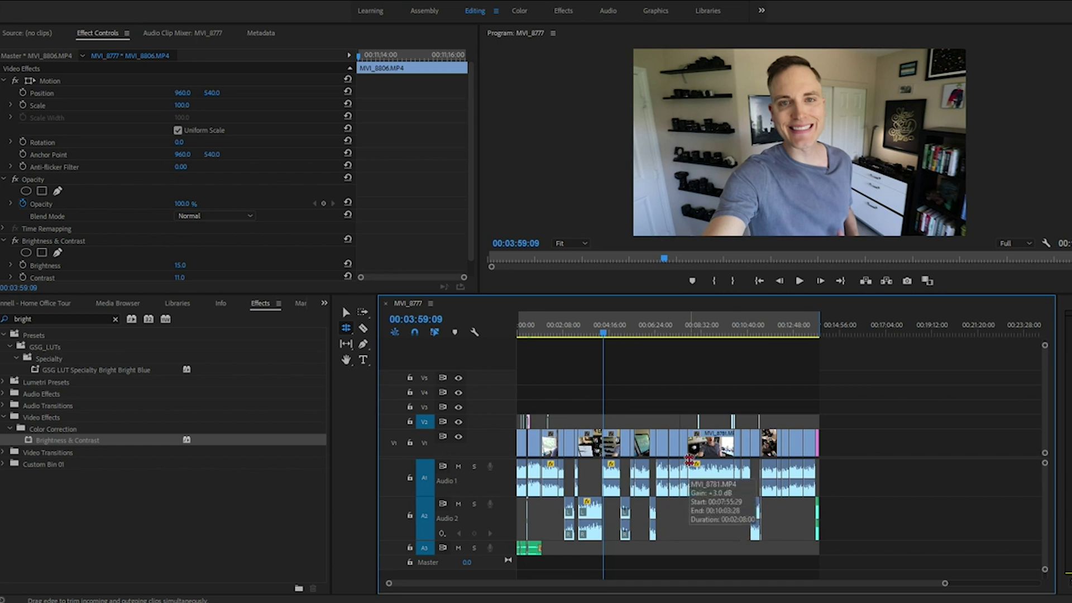
# - Try extending the export range from the sequence start to beyond the last clip, at 00:14:17:29
pyautogui.click(594, 324)
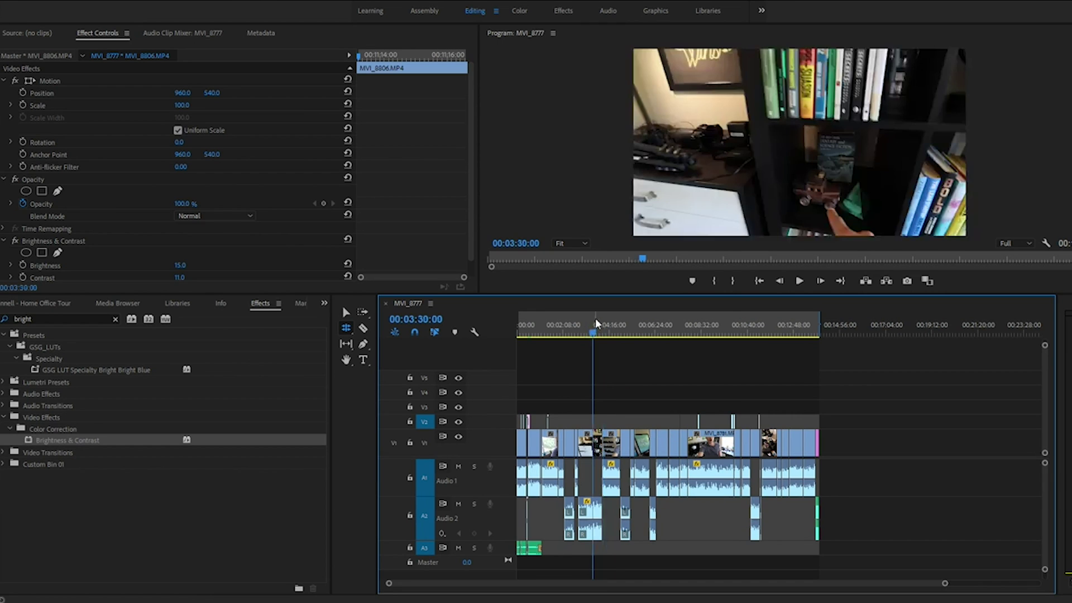
pyautogui.moveTo(596, 324); pyautogui.dragTo(518, 324)
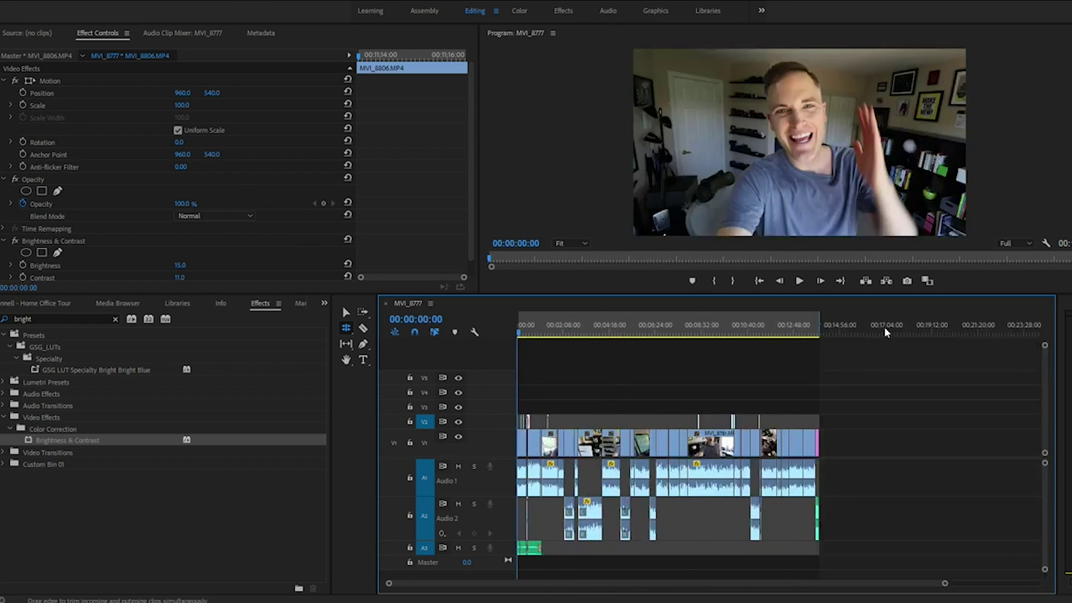
pyautogui.click(886, 333)
pyautogui.scroll(3, 886, 332)
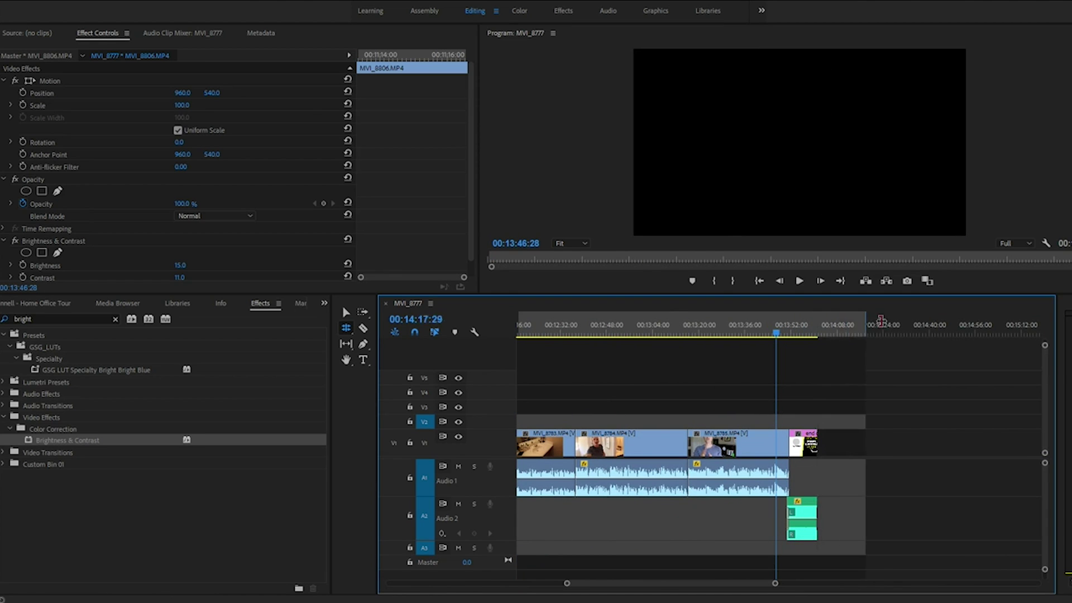
# - Locate the end card at the end of the sequence with the playhead and save the project
pyautogui.click(788, 324)
pyautogui.scroll(-5, 787, 324)
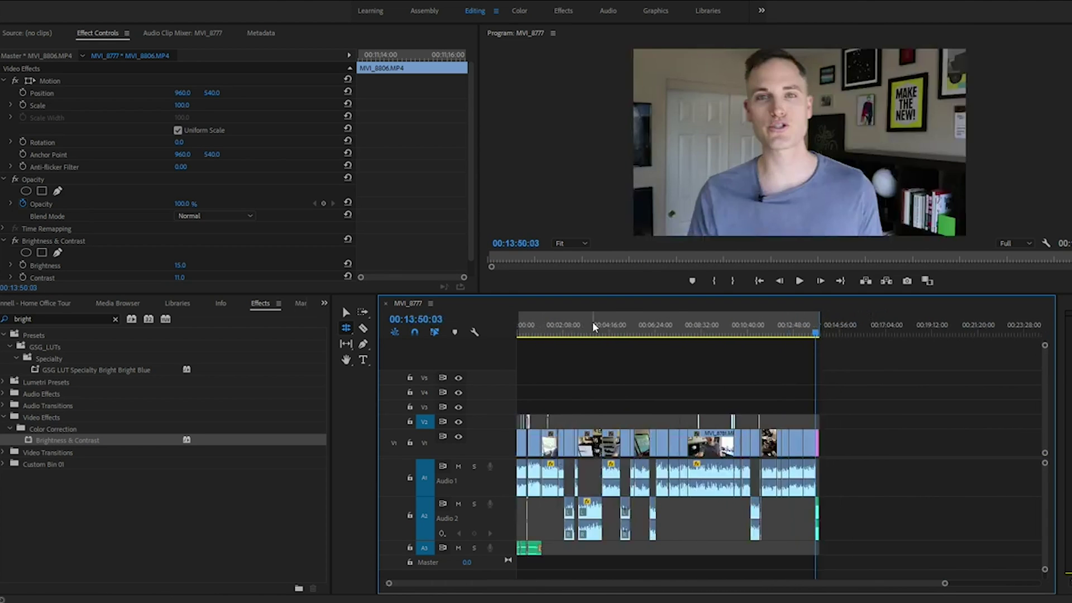
pyautogui.click(594, 327)
pyautogui.click(808, 333)
pyautogui.scroll(3, 806, 352)
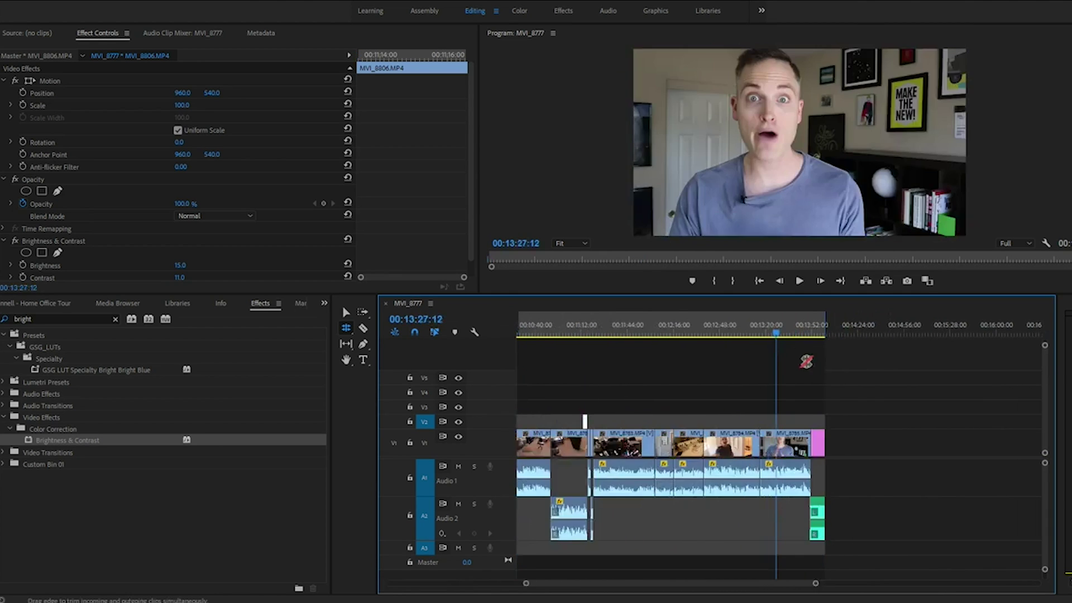
pyautogui.click(820, 332)
pyautogui.scroll(3, 819, 333)
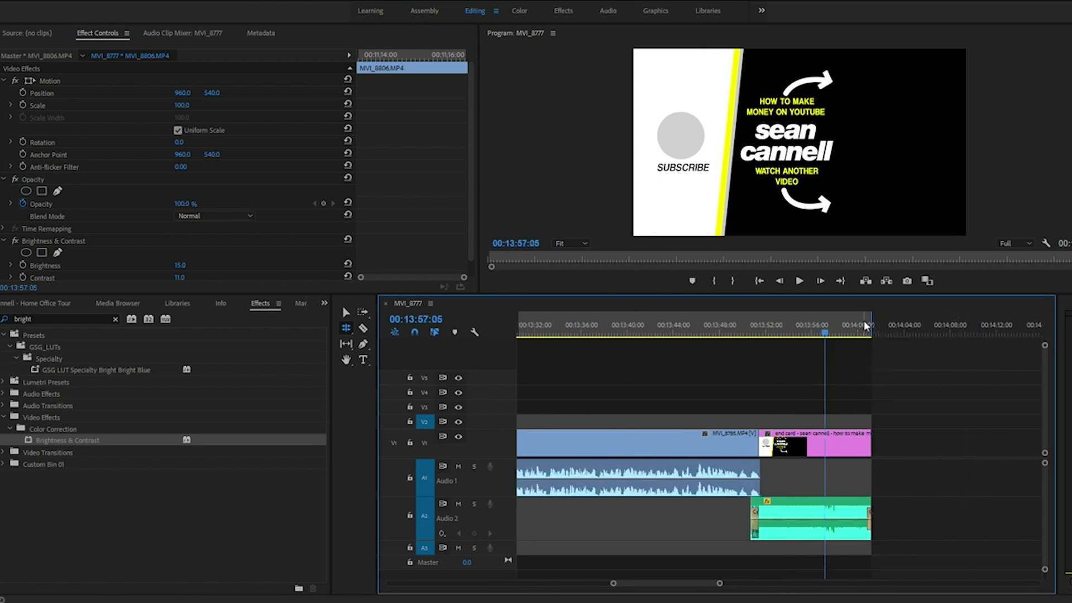
pyautogui.click(866, 326)
pyautogui.hotkey('ctrl', 's')
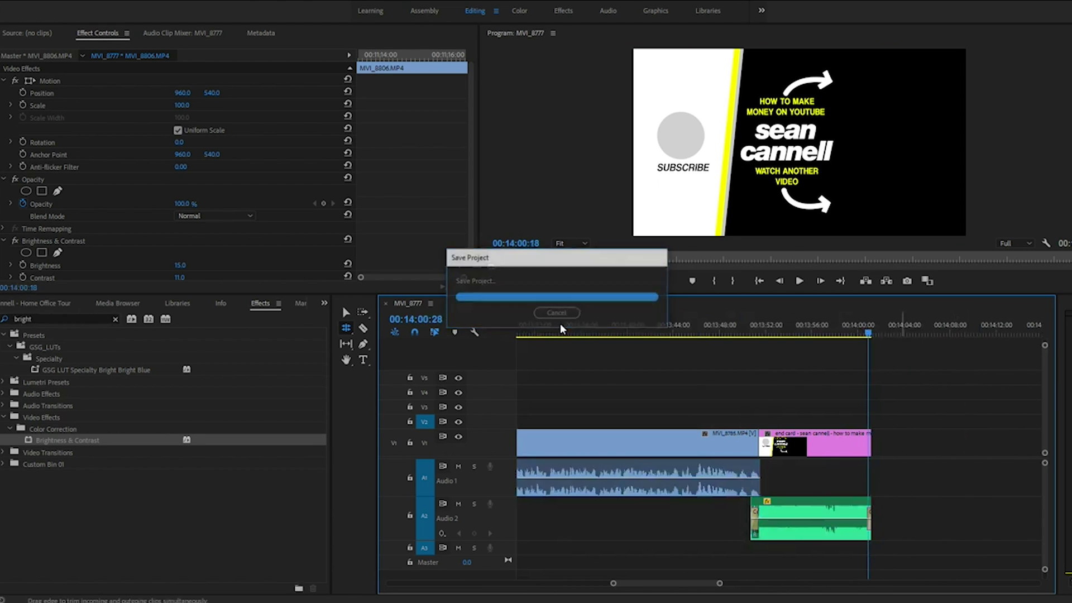
# - Mark the sequence's Out point at the end of the end card, 00:14:01:05
pyautogui.scroll(3, 833, 364)
pyautogui.click(810, 323)
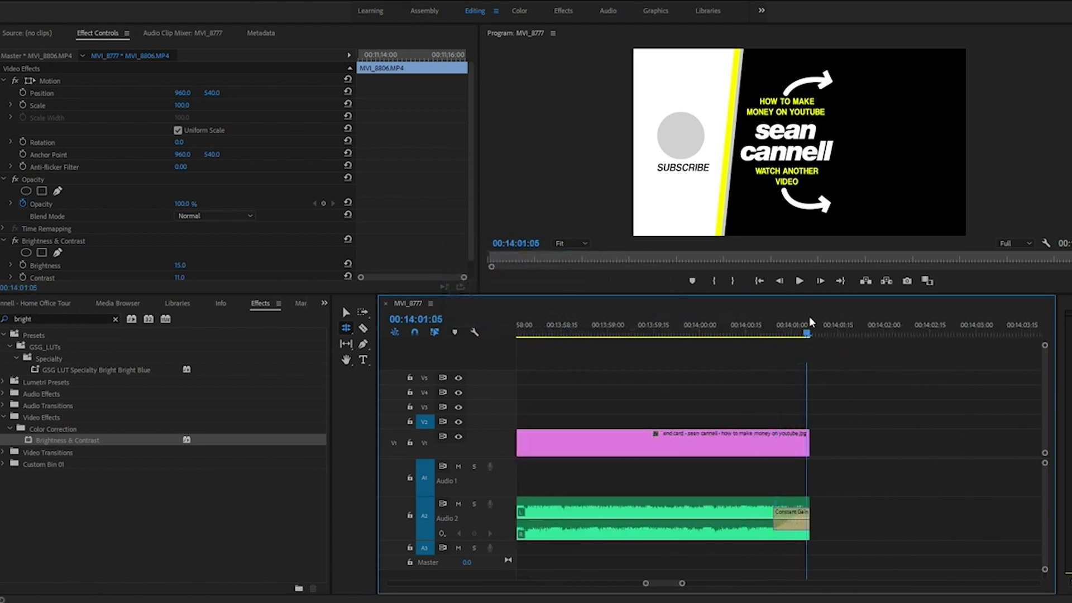
pyautogui.rightClick(811, 323)
pyautogui.click(845, 338)
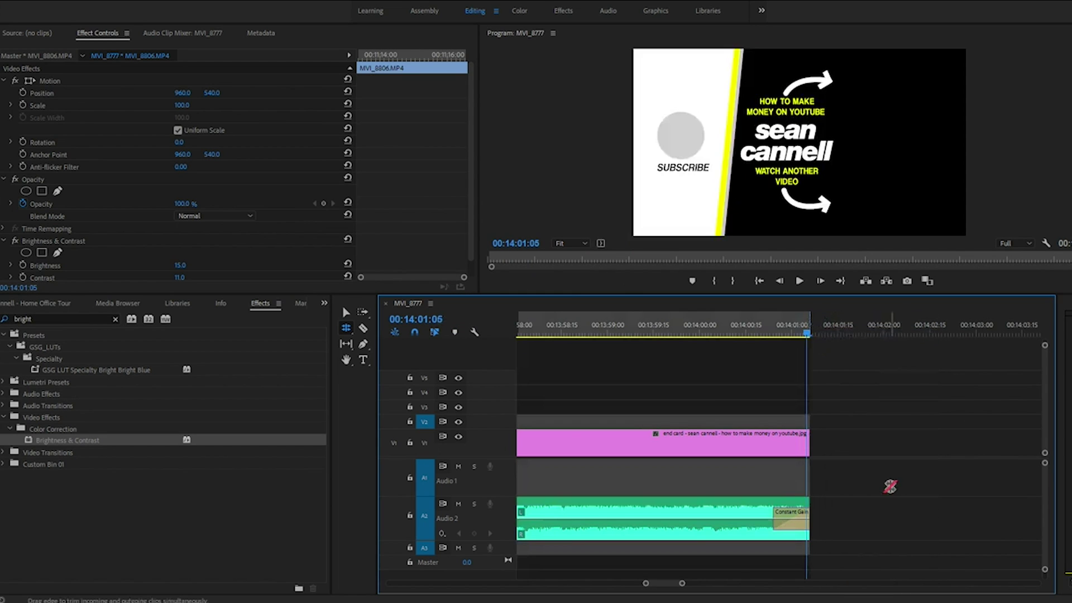
pyautogui.press('-')
pyautogui.press('-')
pyautogui.press('-')
pyautogui.press('-')
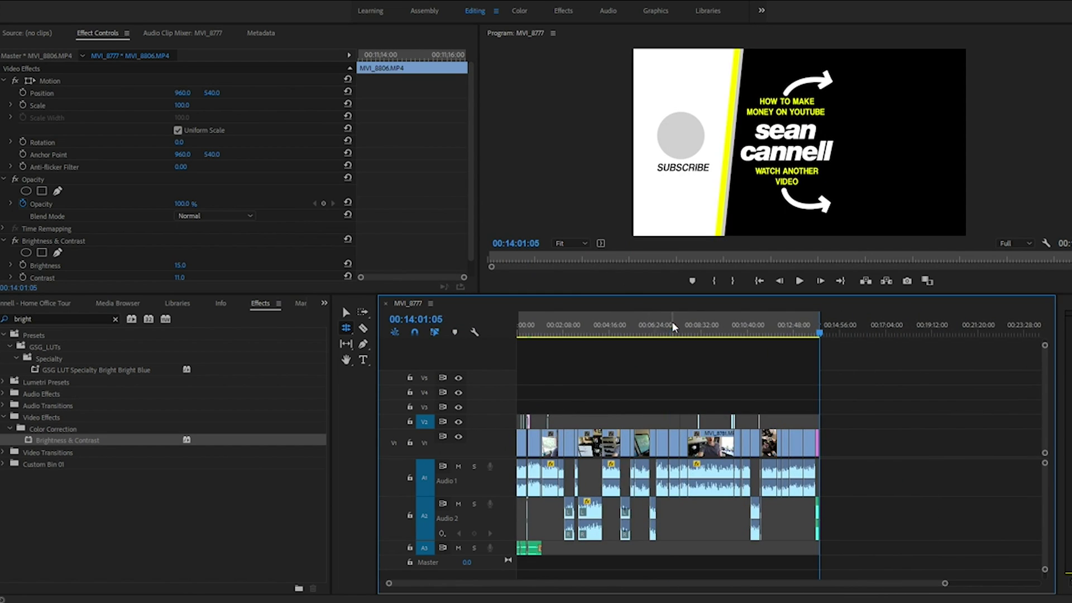
# - Extend the sequence's Out point into the empty stretch beyond the end card, to about 00:14:21
pyautogui.press('Home')
pyautogui.moveTo(613, 335); pyautogui.dragTo(858, 330)
pyautogui.press('=')
pyautogui.press('=')
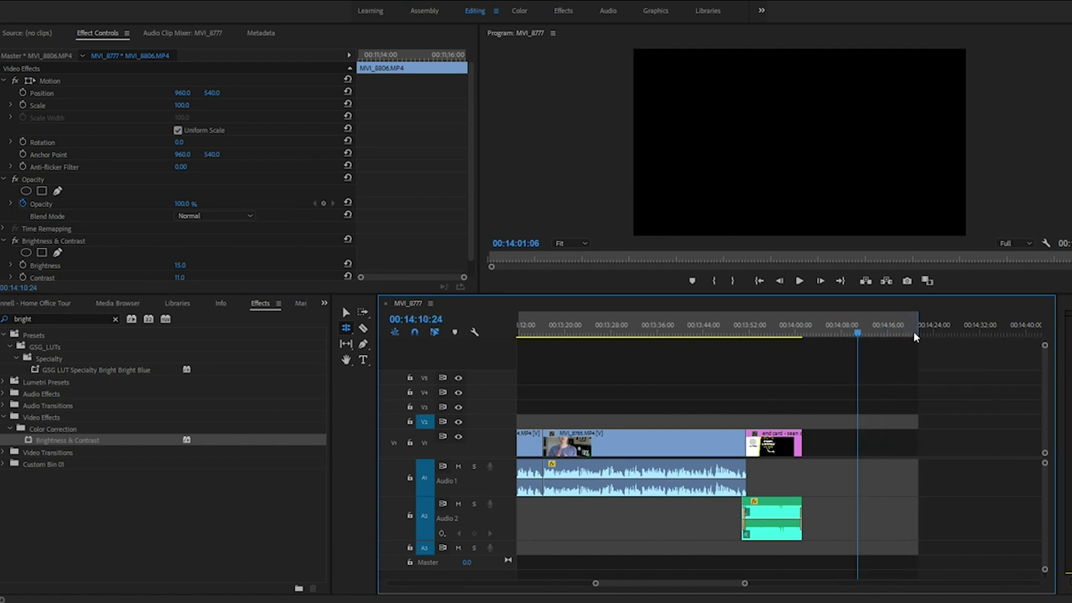
pyautogui.press('=')
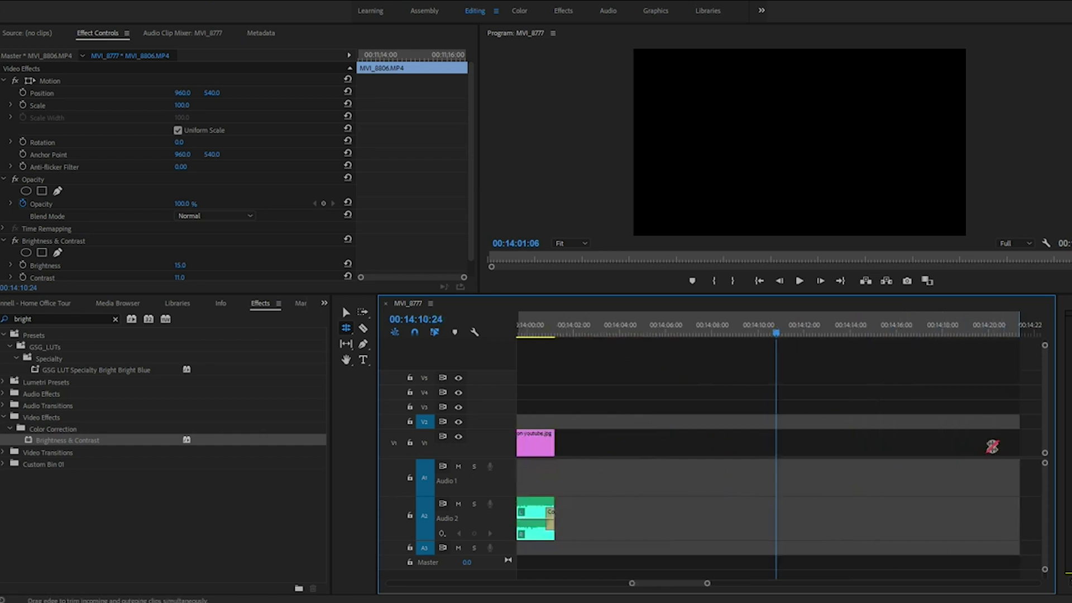
pyautogui.press('-')
pyautogui.press('-')
pyautogui.press('-')
pyautogui.press('-')
# - Return the playhead to the sequence start and examine the opening clips up close and in the full timeline
pyautogui.press('Home')
pyautogui.press('=')
pyautogui.press('=')
pyautogui.press('=')
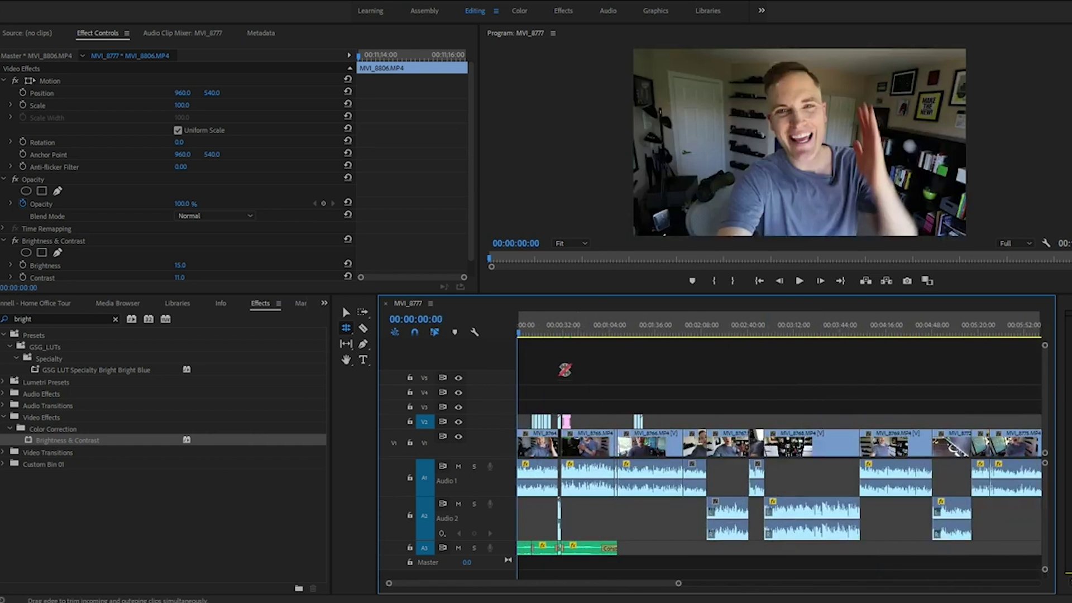
pyautogui.press('-')
pyautogui.press('-')
pyautogui.press('-')
pyautogui.press('-')
pyautogui.press('-')
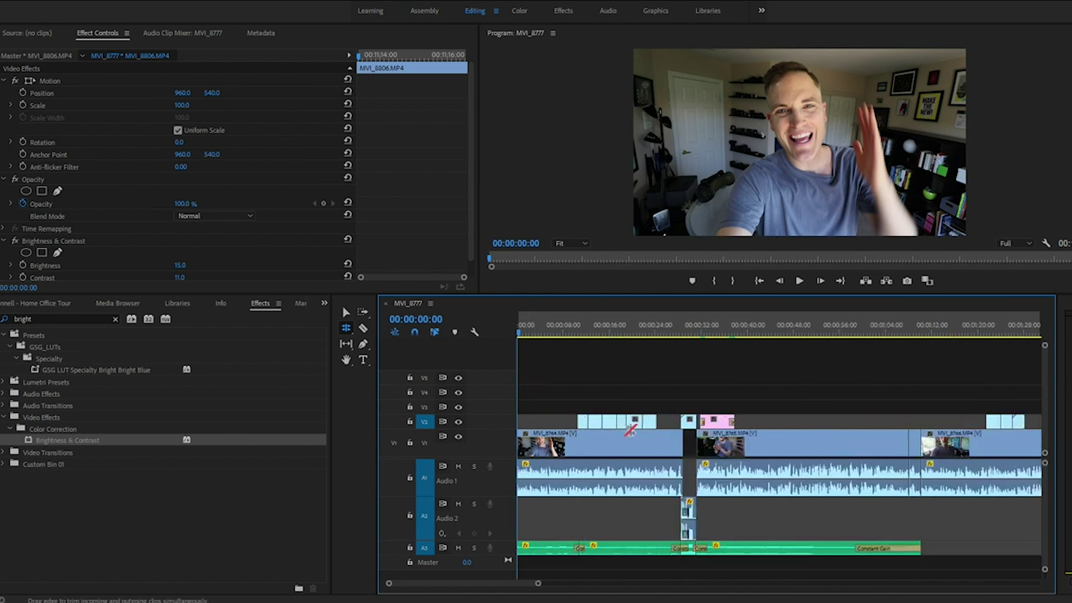
pyautogui.press('-')
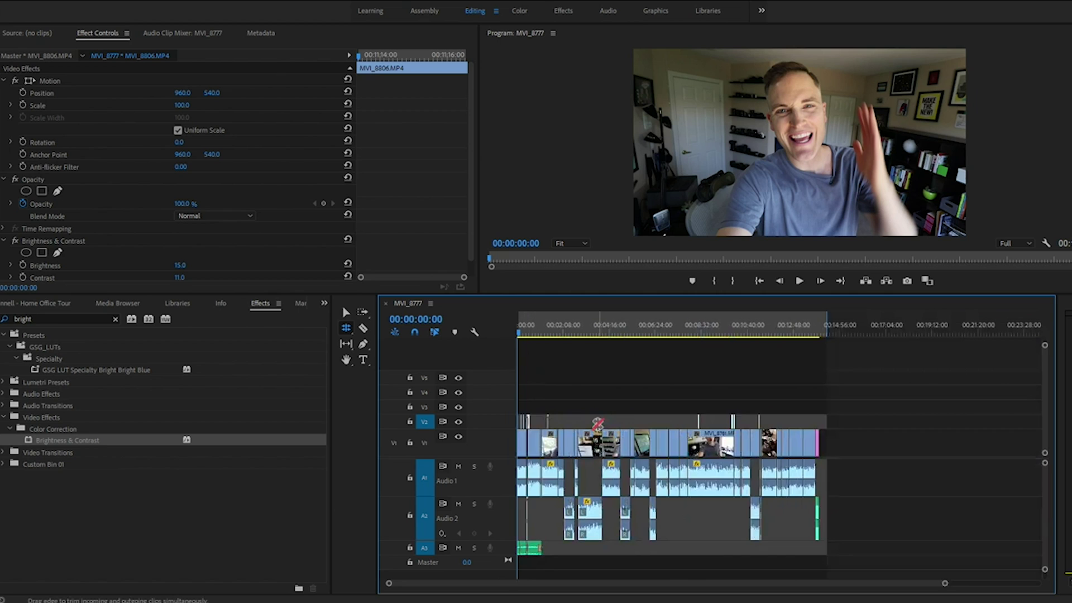
# - Select all clips in the sequence and shift them later, leaving an empty gap of about 5 minutes at the start
pyautogui.moveTo(901, 388); pyautogui.dragTo(518, 578)
pyautogui.moveTo(551, 441); pyautogui.dragTo(661, 441)
pyautogui.press('=')
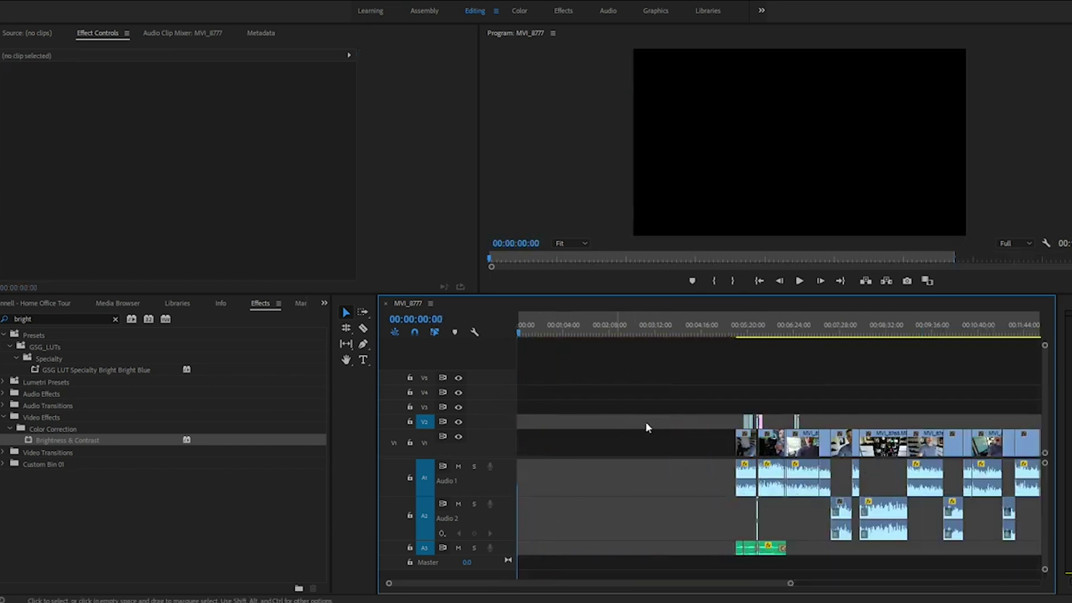
# - Extend the sequence's Out point to the end of the shifted clips
pyautogui.press('-')
pyautogui.press('-')
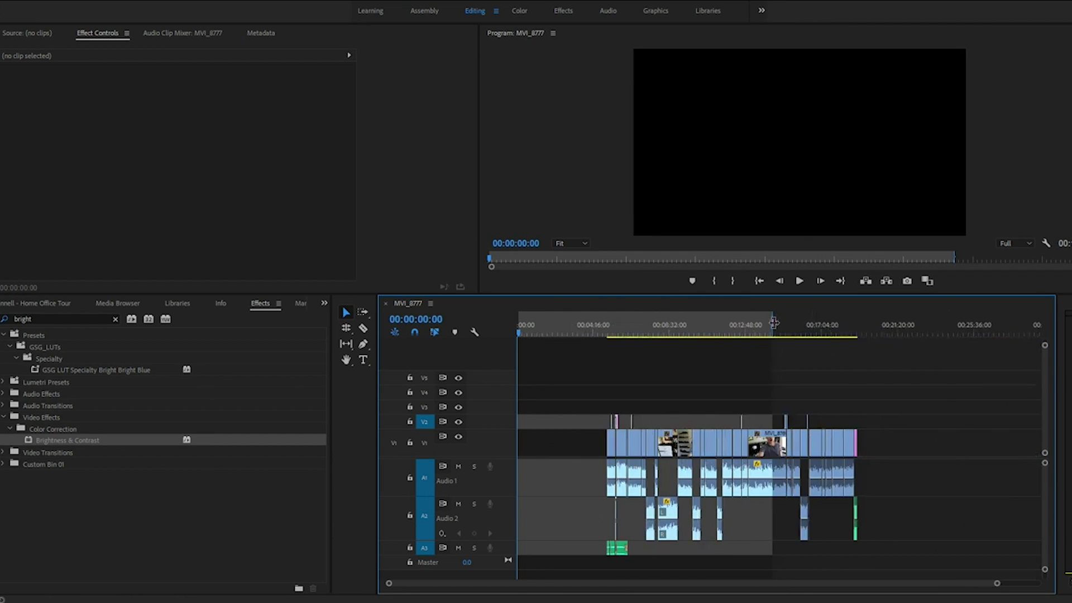
pyautogui.moveTo(773, 319); pyautogui.dragTo(857, 319)
# - Mark the sequence's In point at the start of the first shifted clip, 00:05:04:14
pyautogui.click(606, 321)
pyautogui.press('=')
pyautogui.press('=')
pyautogui.press('=')
pyautogui.click(792, 321)
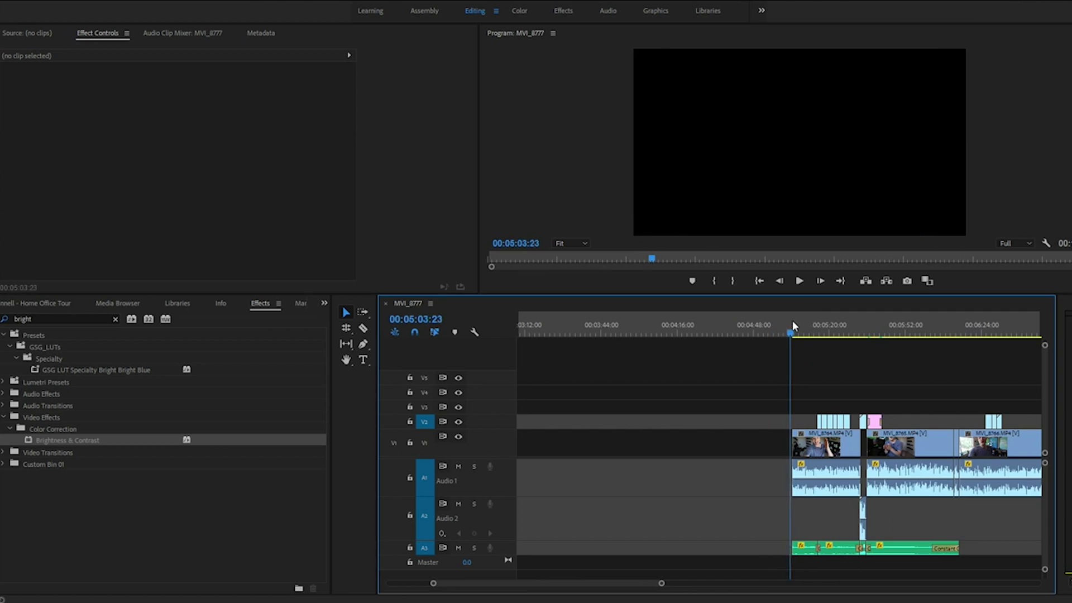
pyautogui.click(782, 324)
pyautogui.rightClick(783, 324)
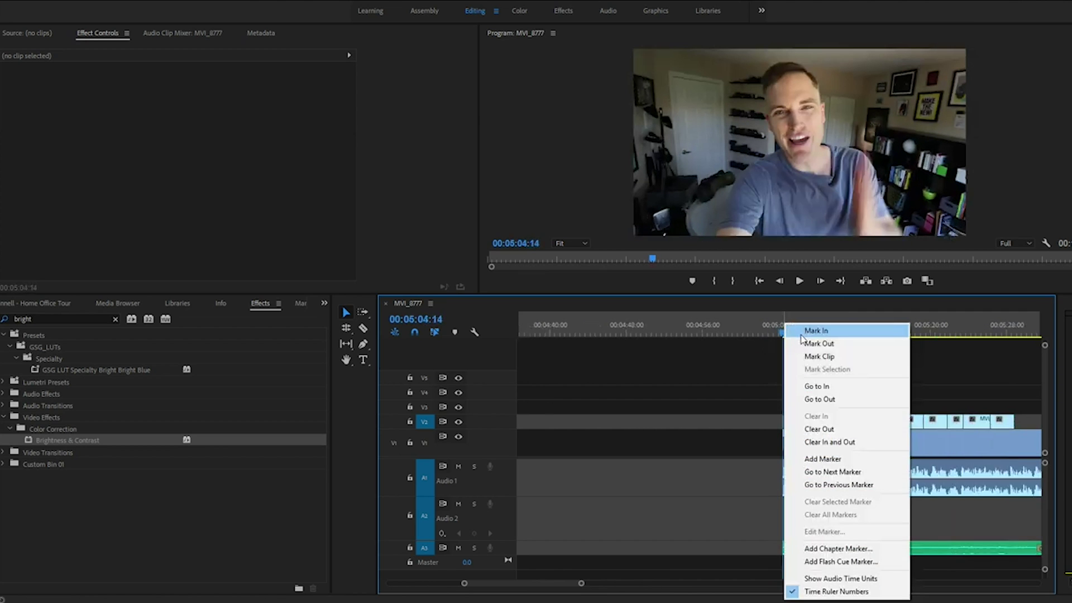
pyautogui.click(797, 333)
# - Ripple delete the empty gap before the first clip and mark the In point at the sequence start
pyautogui.press('-')
pyautogui.press('-')
pyautogui.press('-')
pyautogui.click(751, 321)
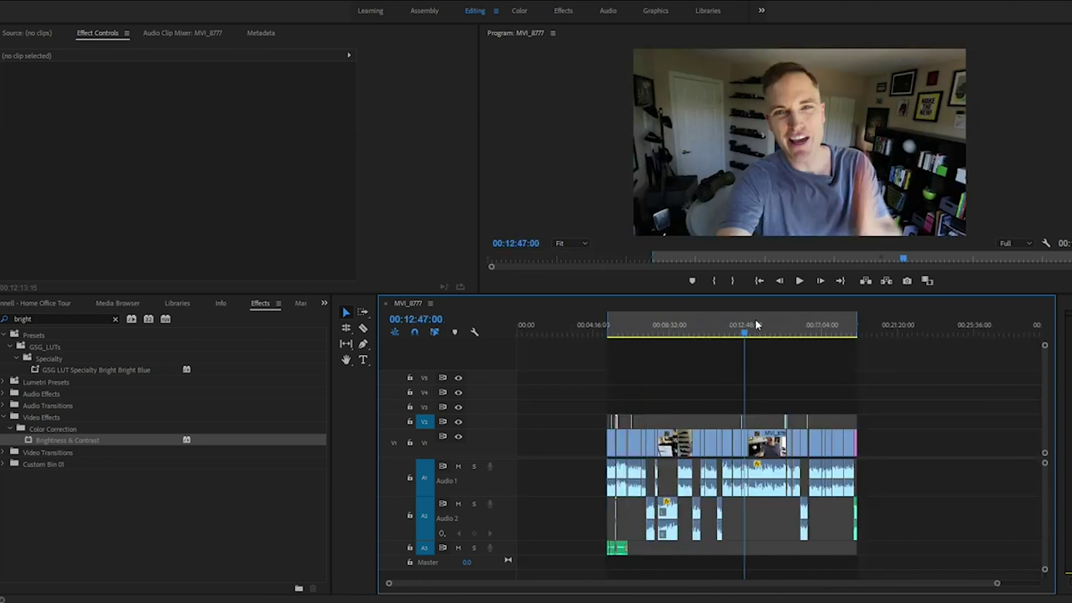
pyautogui.click(606, 335)
pyautogui.press('Home')
pyautogui.rightClick(551, 443)
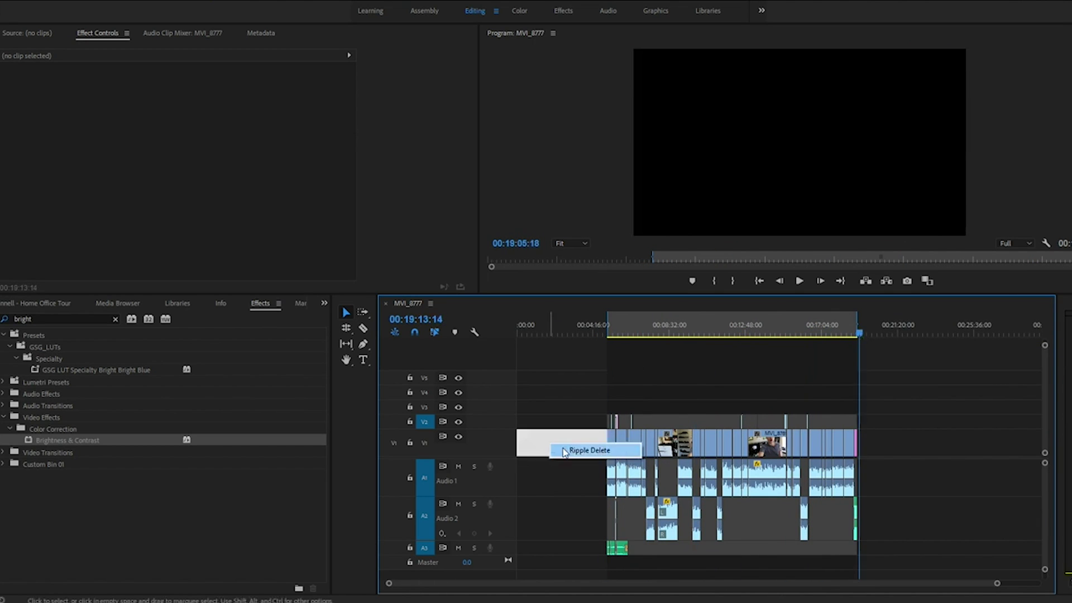
pyautogui.click(583, 447)
pyautogui.press('i')
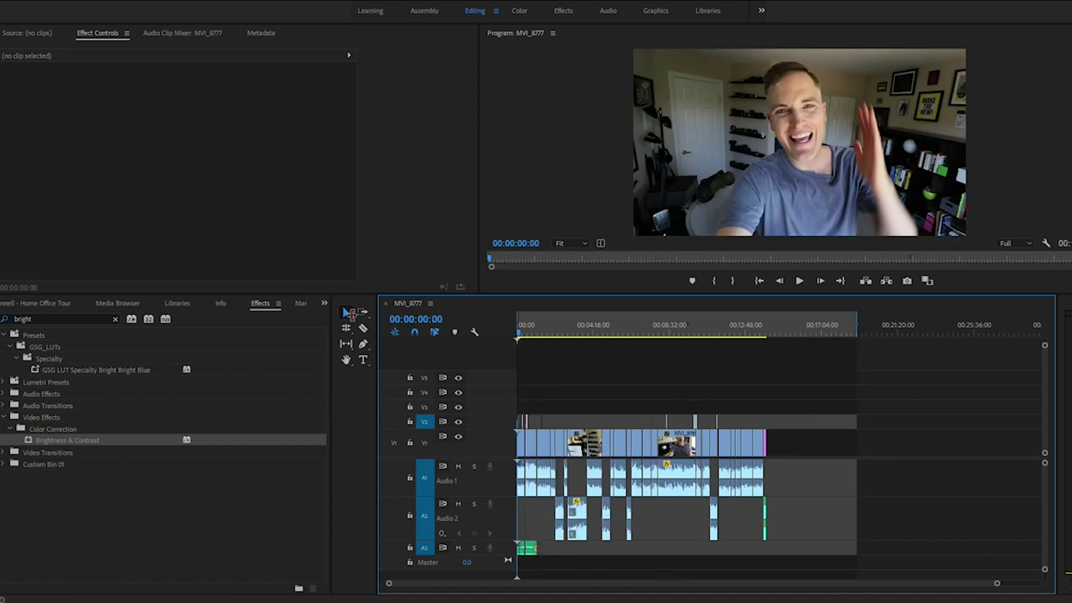
# - Pull the sequence's Out point back to the exact end of the end card
pyautogui.moveTo(838, 332); pyautogui.dragTo(759, 329)
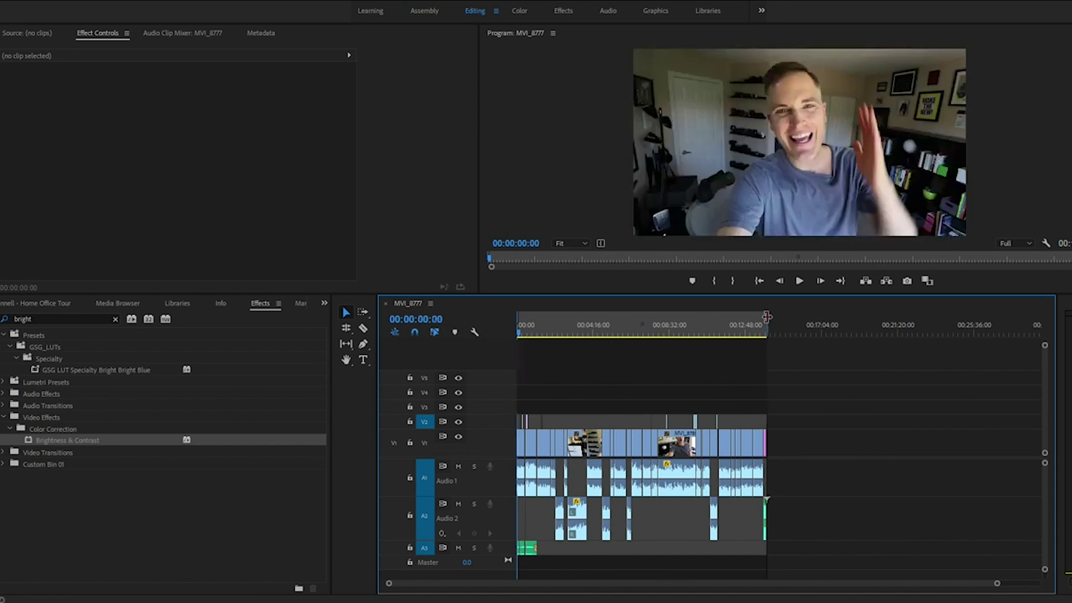
pyautogui.press('=')
pyautogui.click(811, 330)
pyautogui.press('=')
pyautogui.press('=')
pyautogui.press('=')
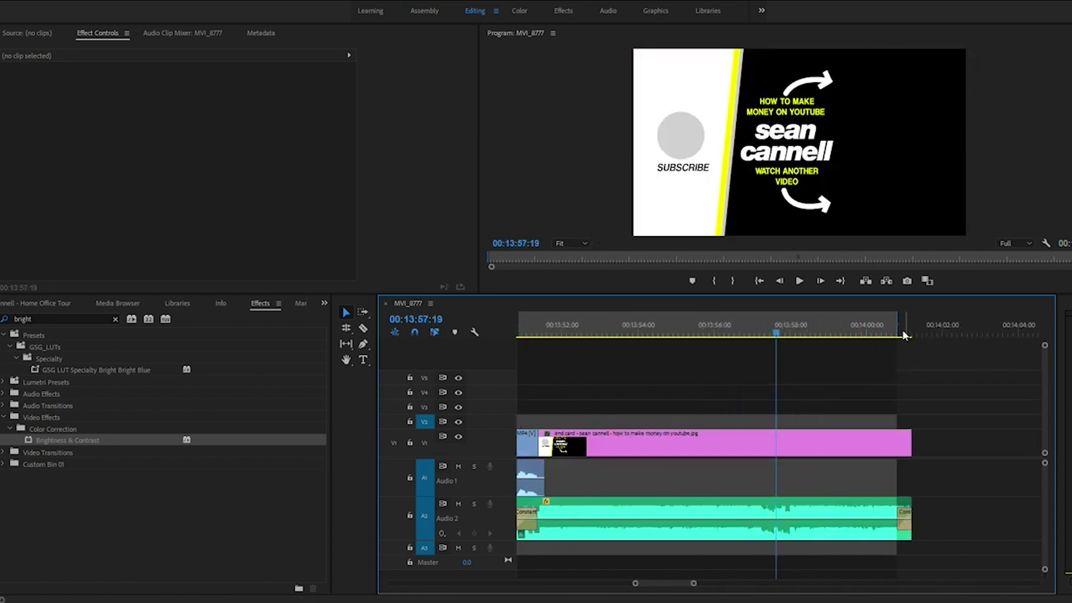
pyautogui.moveTo(898, 320); pyautogui.dragTo(906, 321)
pyautogui.press('=')
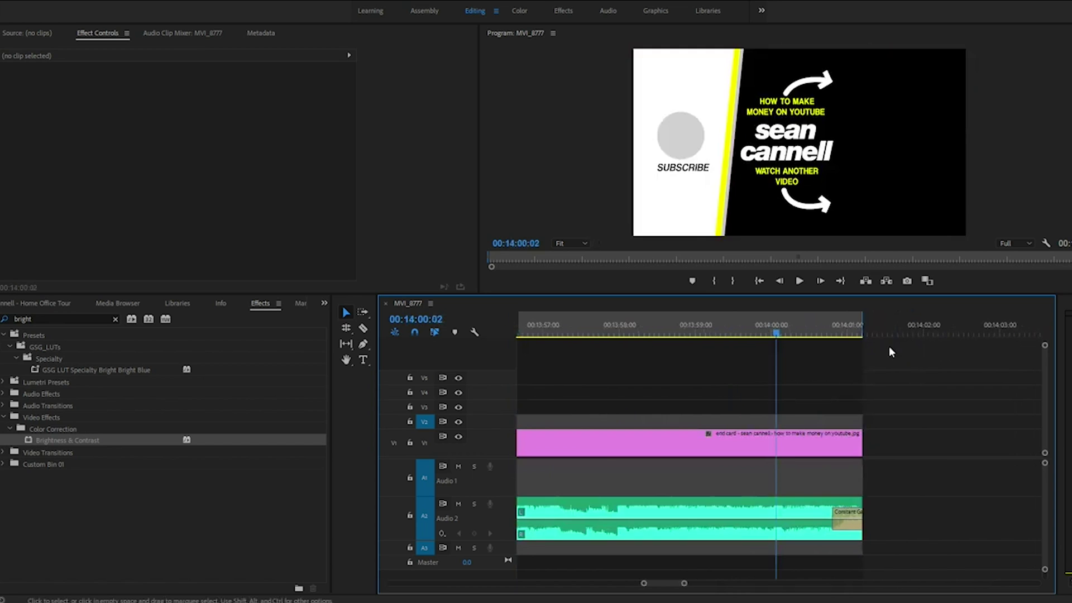
# - Examine the end of the end card and the sequence's opening up close, briefly playing the first clip
pyautogui.press('-')
pyautogui.click(838, 327)
pyautogui.press('-')
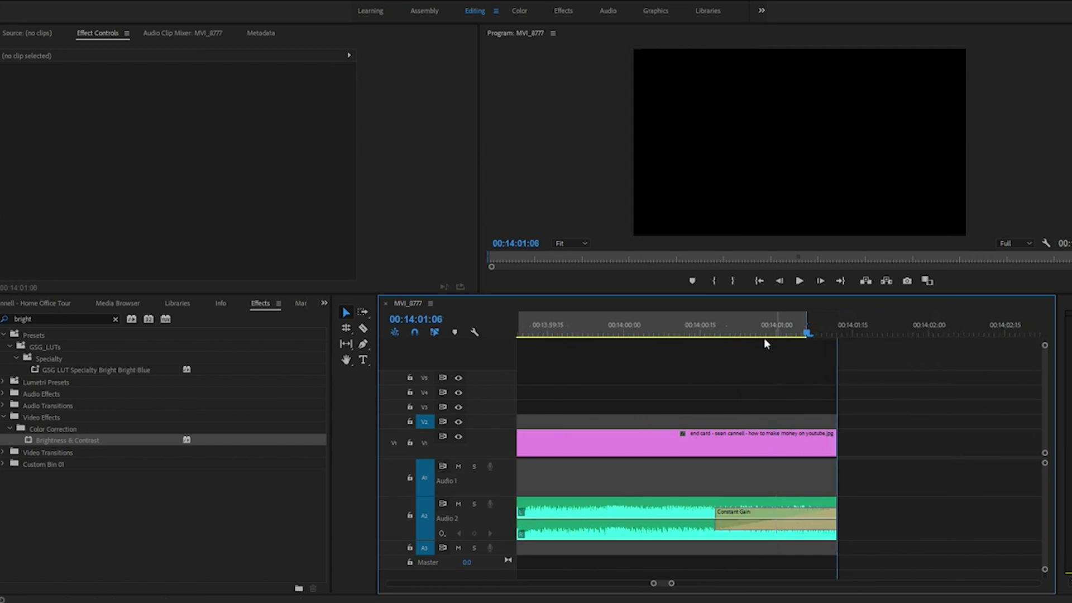
pyautogui.press('-')
pyautogui.press('-')
pyautogui.press('-')
pyautogui.press('-')
pyautogui.press('-')
pyautogui.press('-')
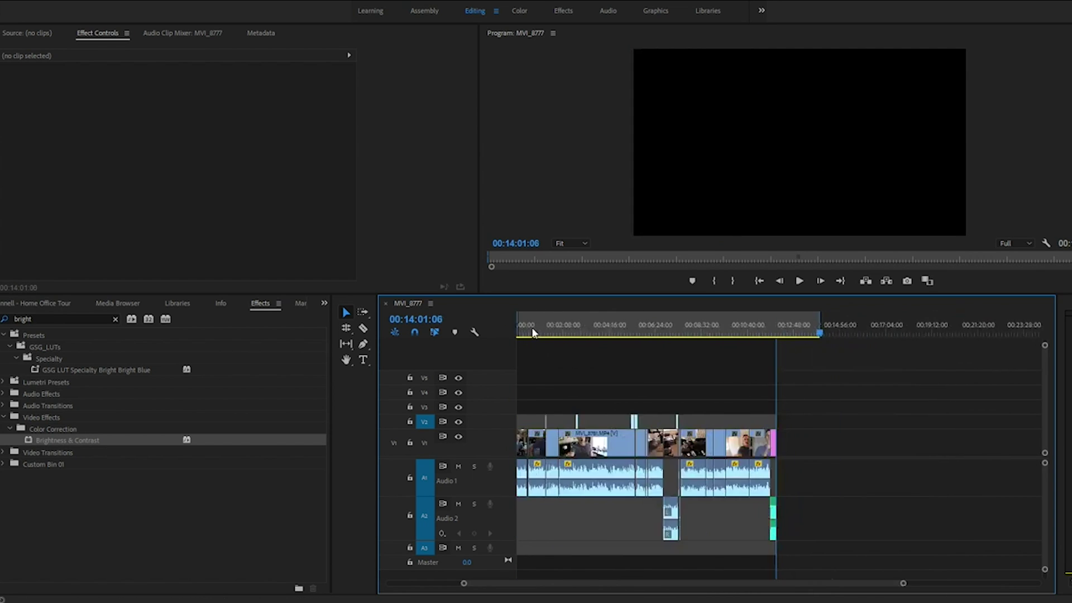
pyautogui.press('Home')
pyautogui.press('=')
pyautogui.press('=')
pyautogui.press('=')
pyautogui.press('=')
pyautogui.press('=')
pyautogui.press('=')
pyautogui.press('=')
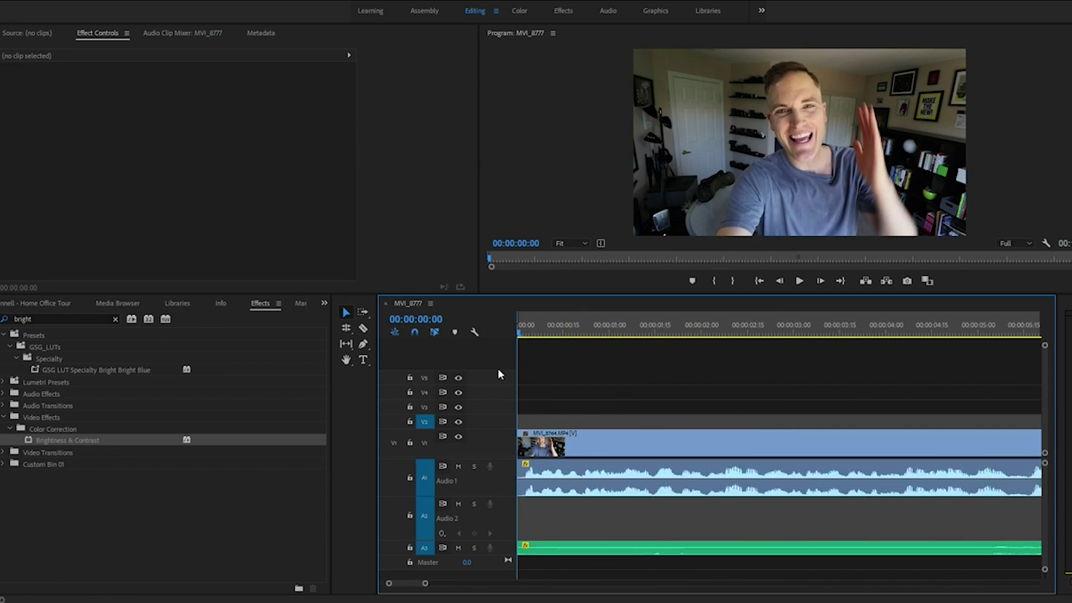
pyautogui.press('space')
pyautogui.press('space')
# - Open the media export settings for the sequence
pyautogui.hotkey('alt', 'f')
pyautogui.moveTo(52, 342)
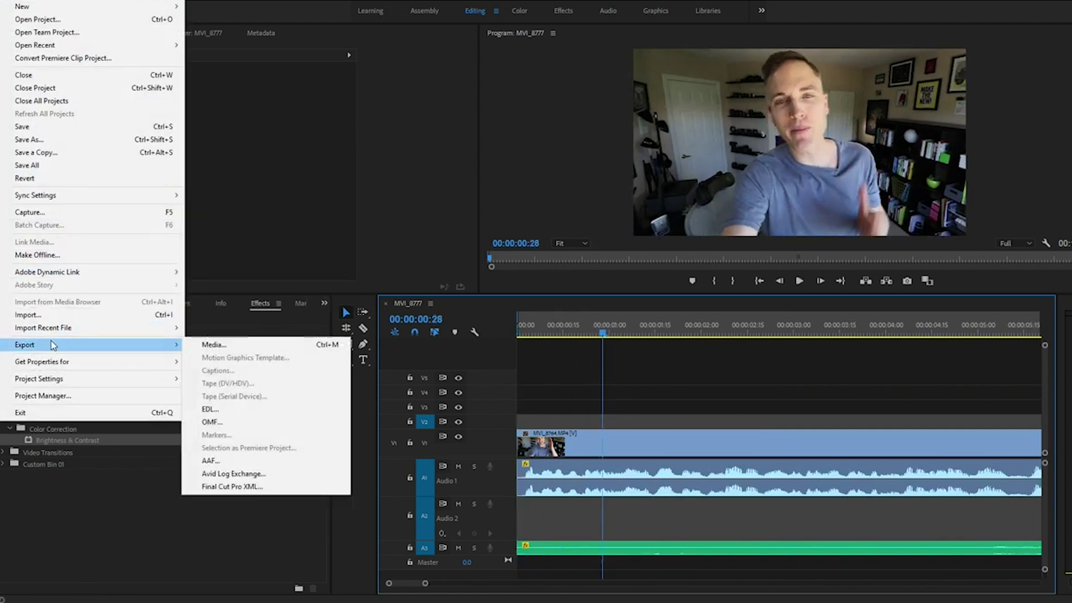
pyautogui.click(215, 345)
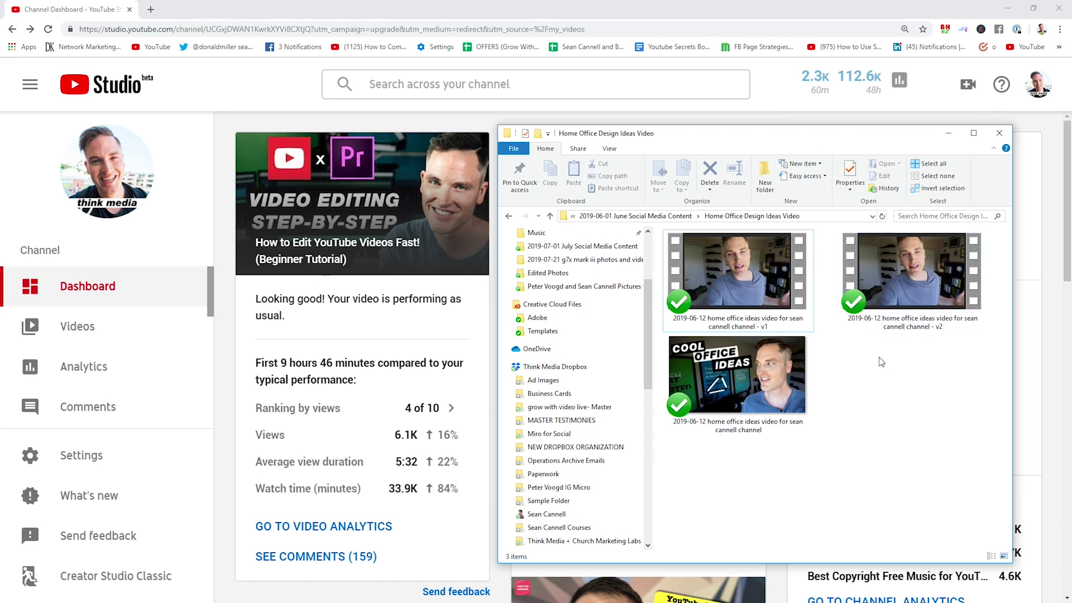
# - View the "Cool Office Ideas" thumbnail image from the Home Office Design Ideas Video folder at full size
pyautogui.moveTo(692, 137); pyautogui.dragTo(539, 89)
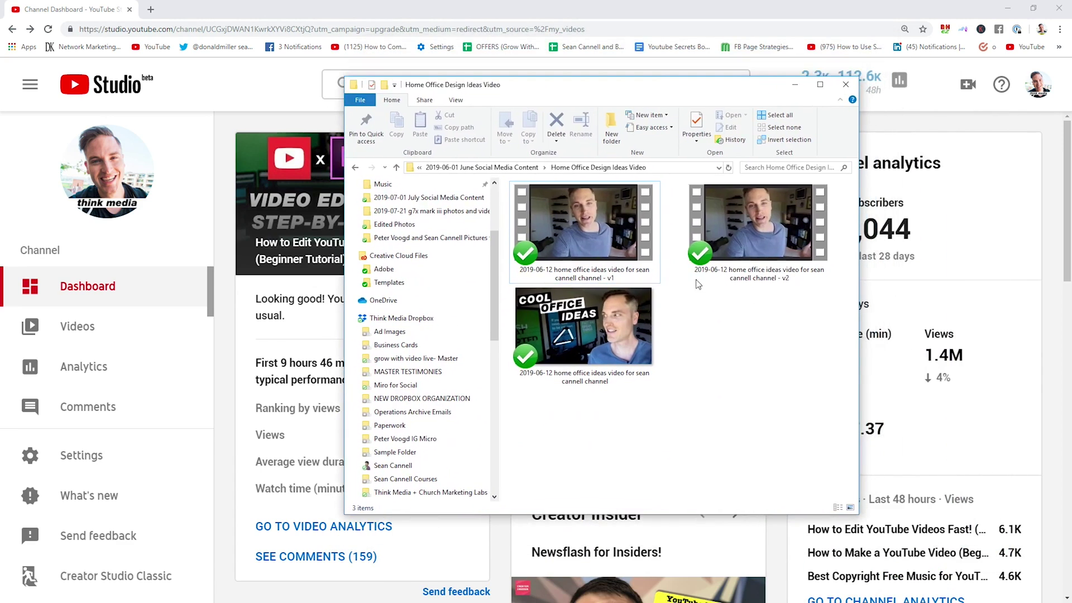
pyautogui.doubleClick(561, 346)
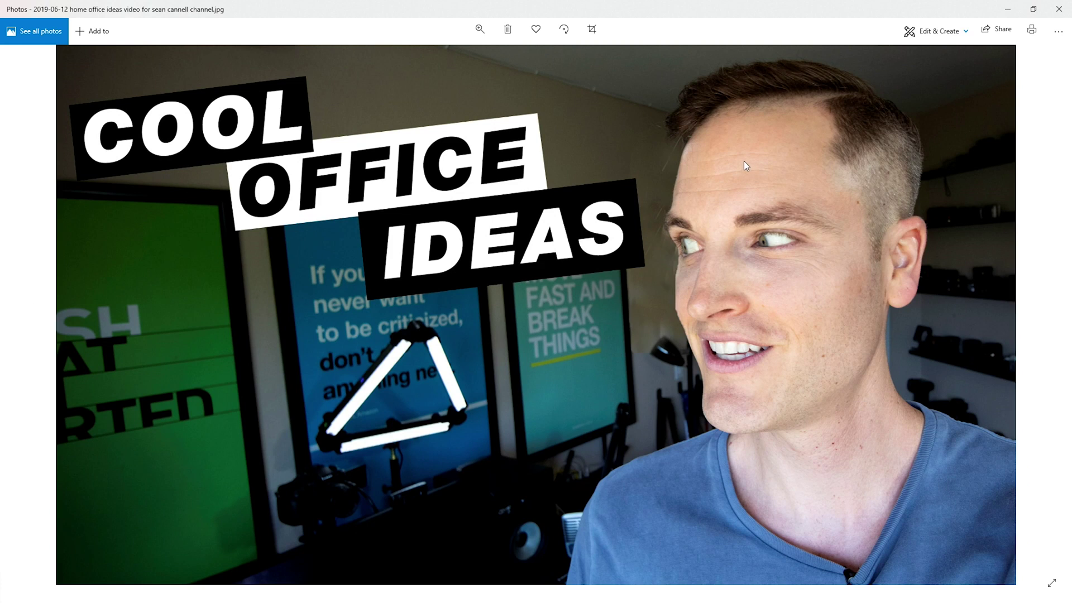
pyautogui.click(1058, 9)
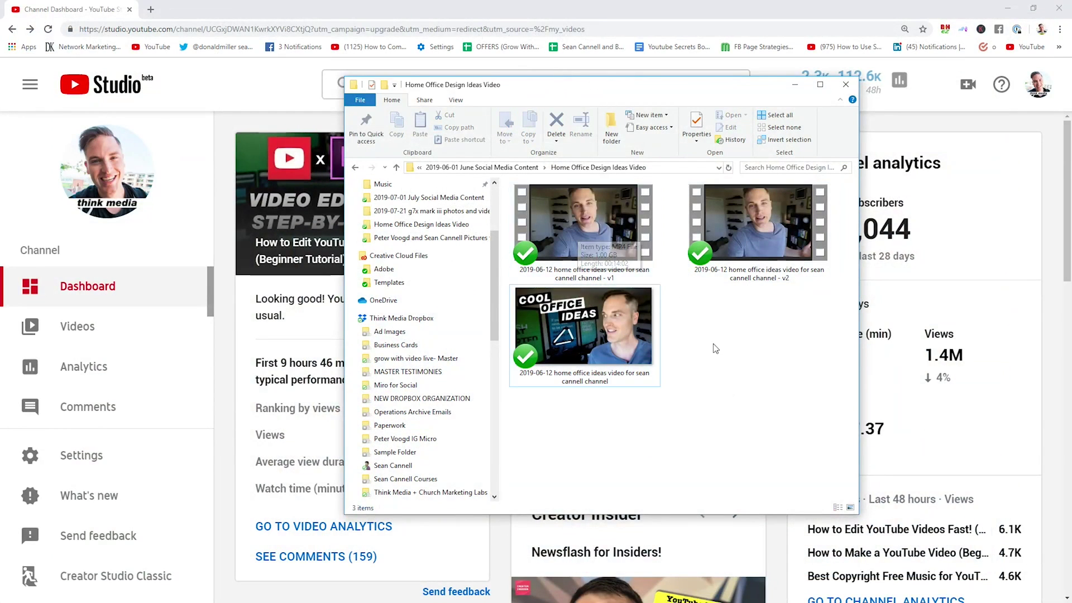
# - Preview the exported v1 home office ideas video, skipping to about 8:03 and 10:57
pyautogui.moveTo(596, 233)
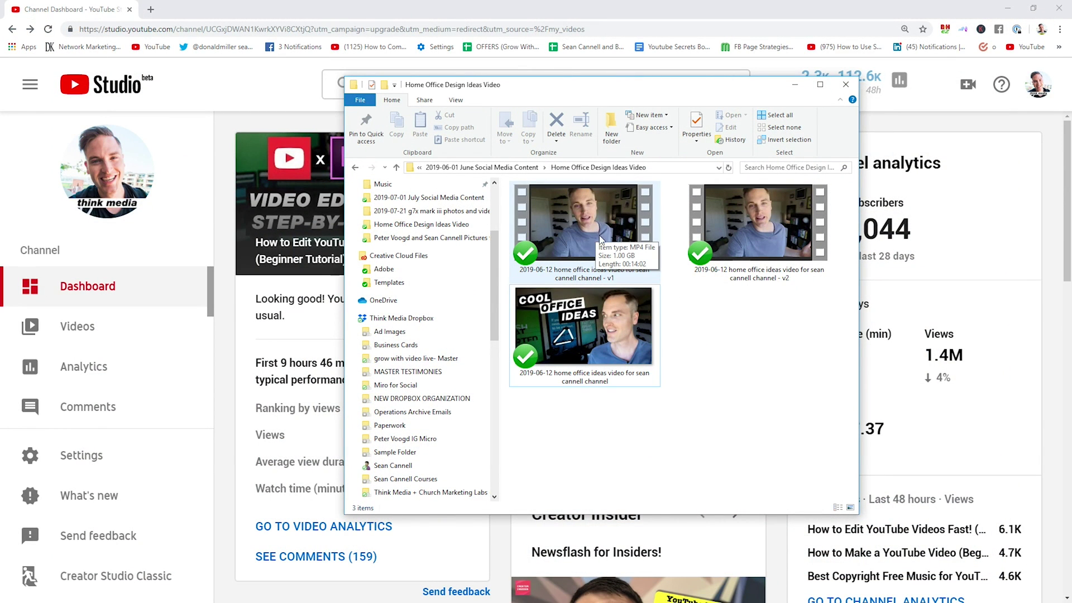
pyautogui.click(758, 223)
pyautogui.click(581, 257)
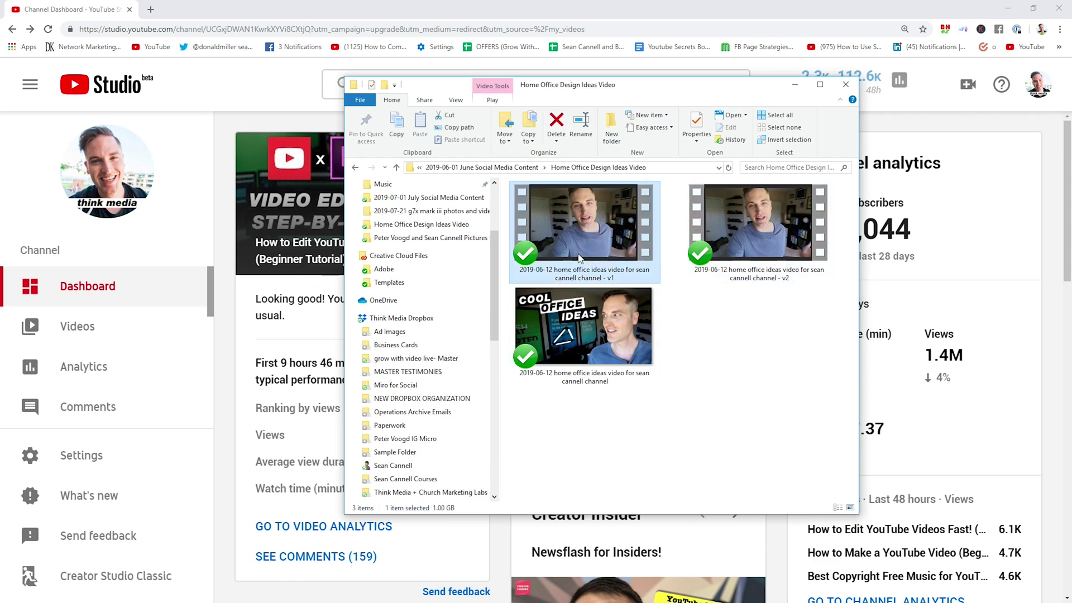
pyautogui.doubleClick(579, 258)
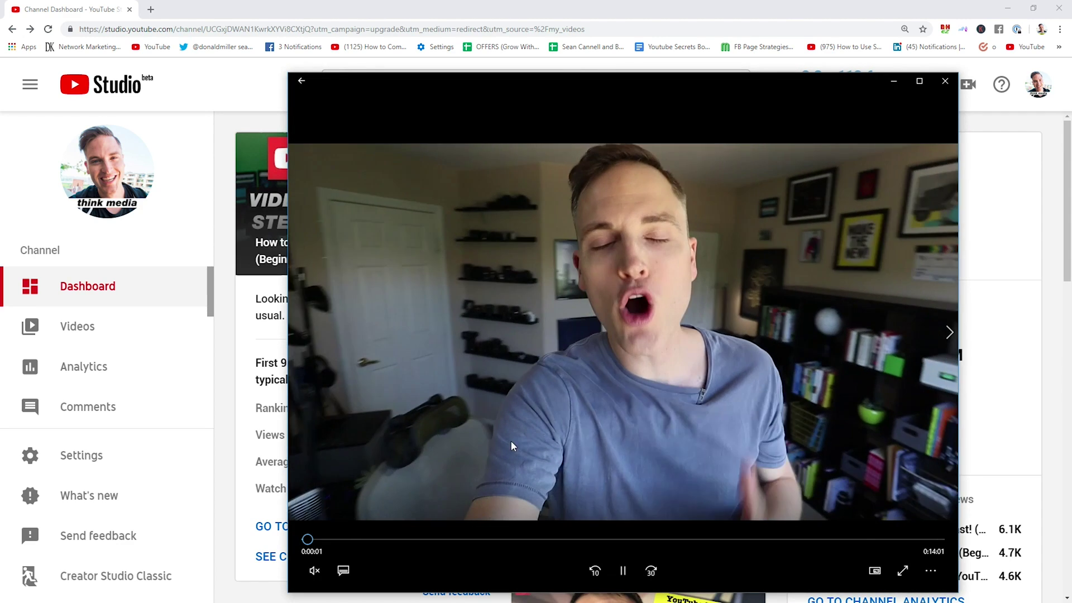
pyautogui.moveTo(436, 538); pyautogui.dragTo(670, 539)
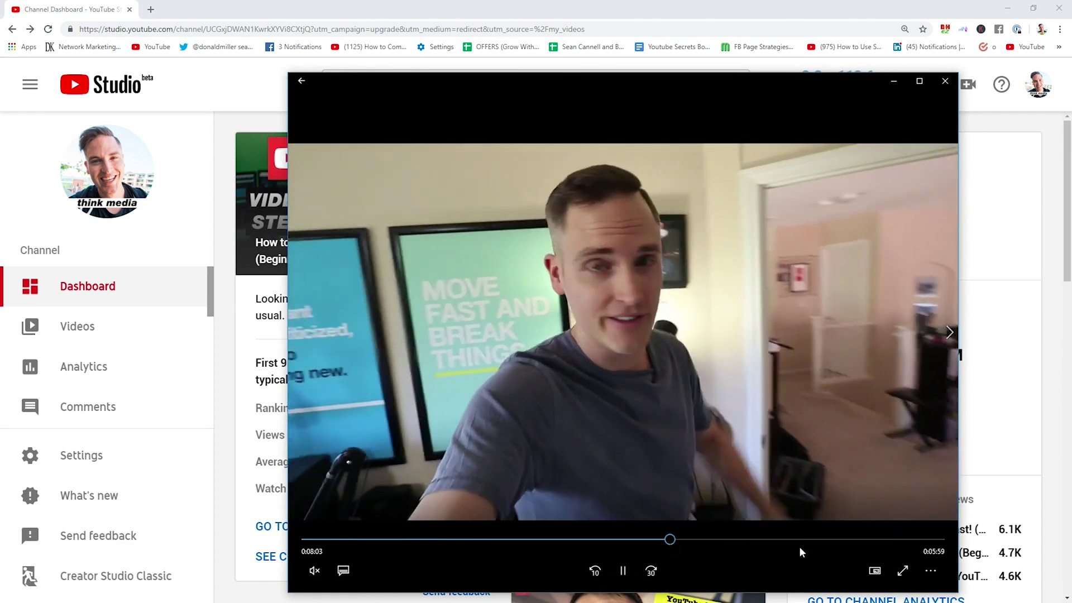
pyautogui.click(801, 540)
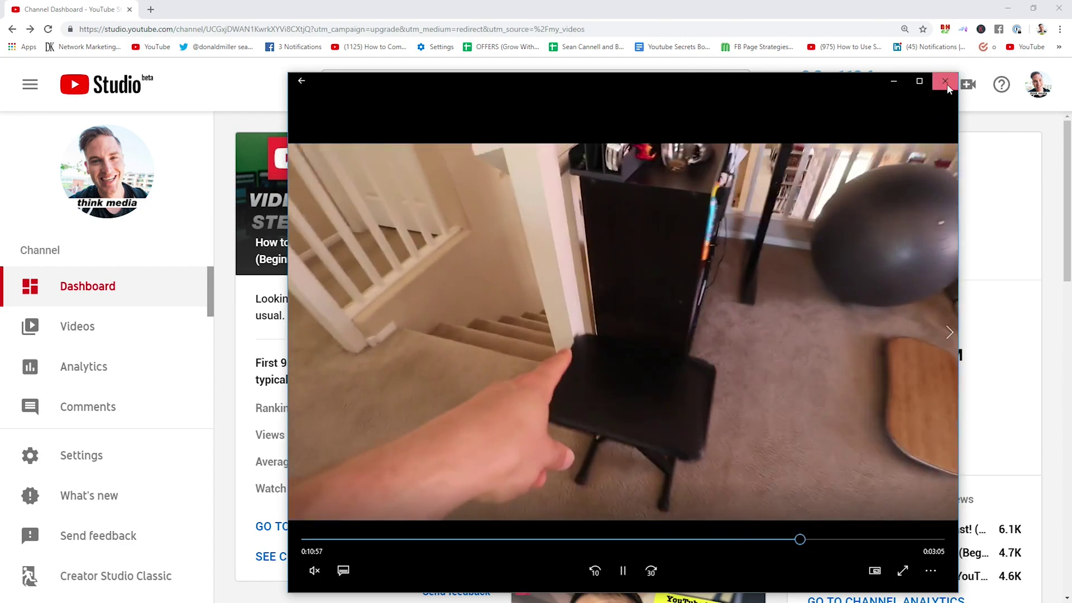
pyautogui.click(946, 81)
# - Preview the beginning of the exported v2 home office ideas video
pyautogui.doubleClick(773, 233)
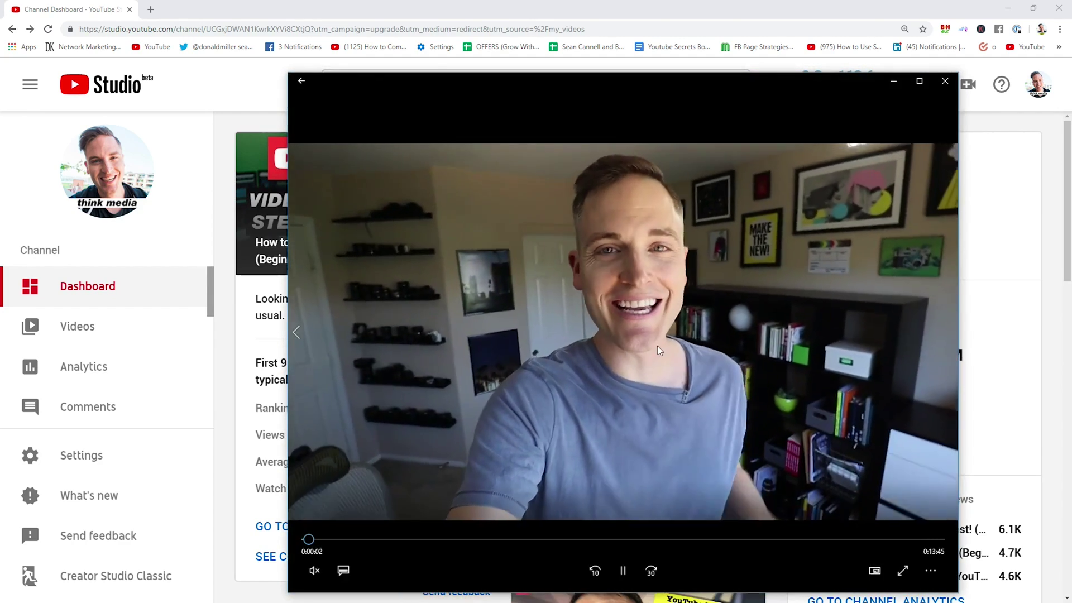
pyautogui.click(946, 82)
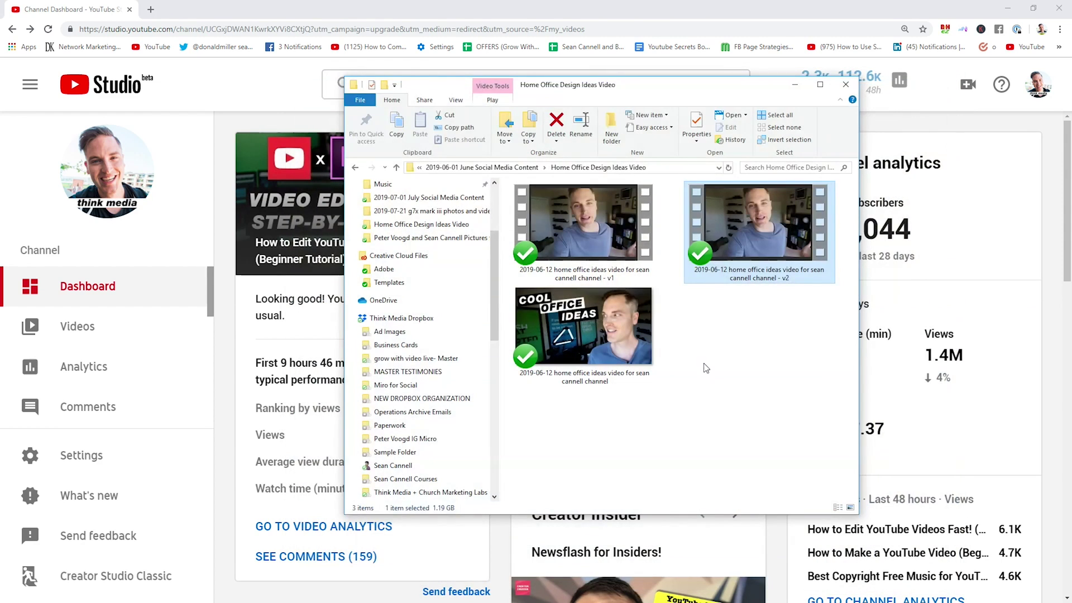
pyautogui.click(706, 368)
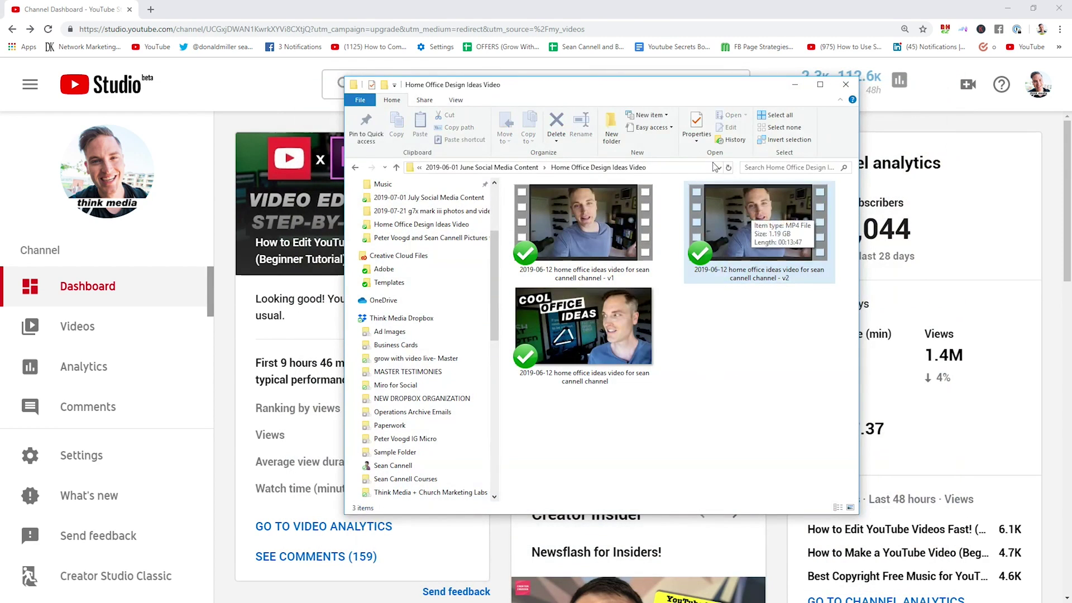
# - Reposition the video folder window and open YouTube's video upload page
pyautogui.moveTo(682, 92); pyautogui.dragTo(884, 185)
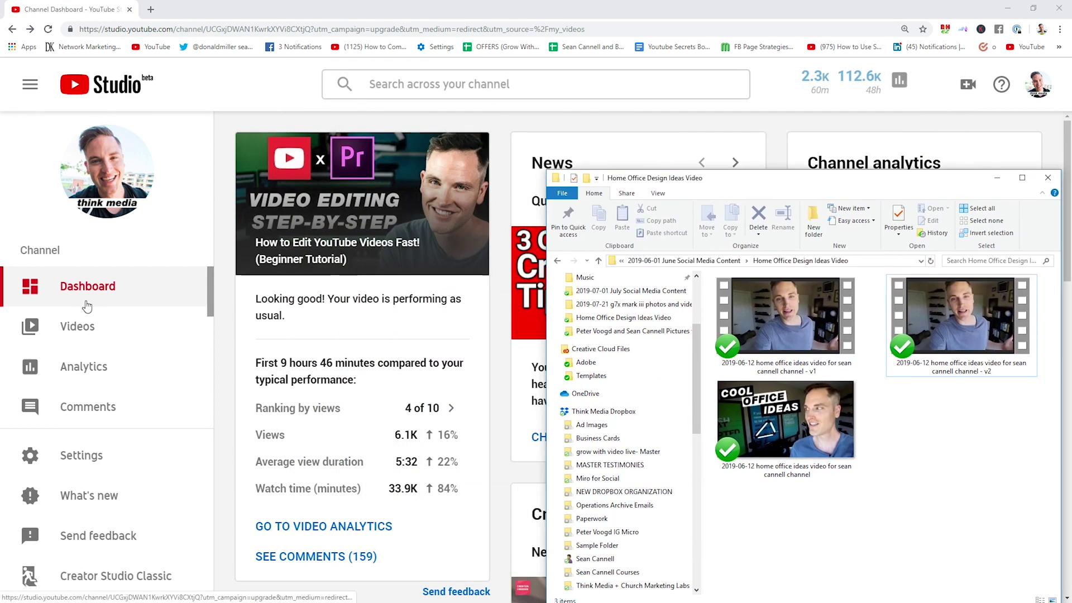
pyautogui.moveTo(728, 179); pyautogui.dragTo(378, 138)
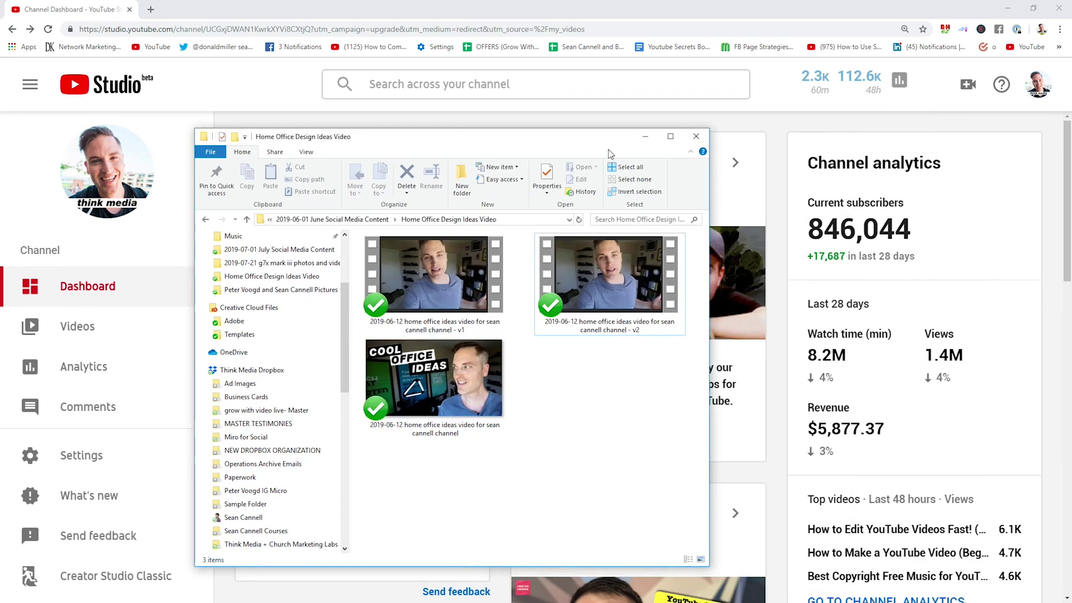
pyautogui.click(967, 84)
pyautogui.click(932, 119)
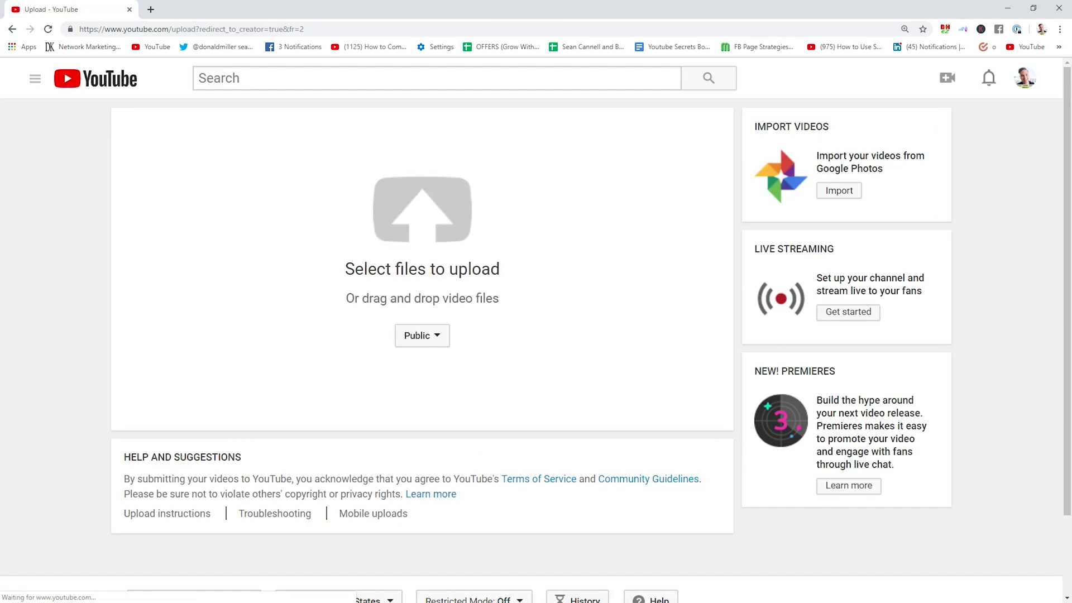
# - Upload the v2 home office ideas video from its File Explorer folder to YouTube
pyautogui.hotkey('alt', 'Tab')
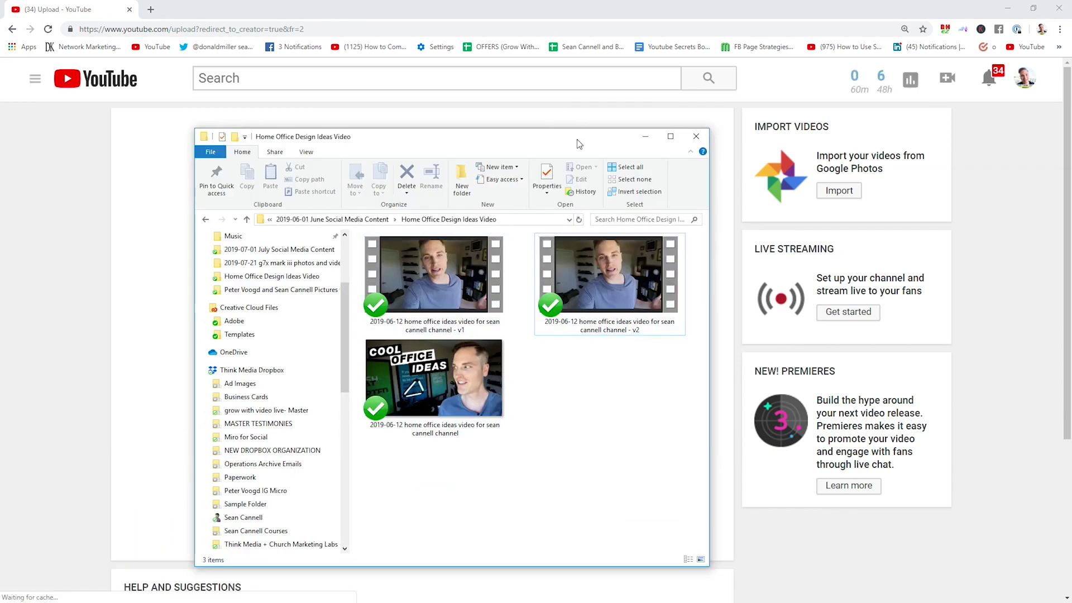
pyautogui.moveTo(577, 138); pyautogui.dragTo(919, 115)
pyautogui.moveTo(928, 230); pyautogui.dragTo(474, 263)
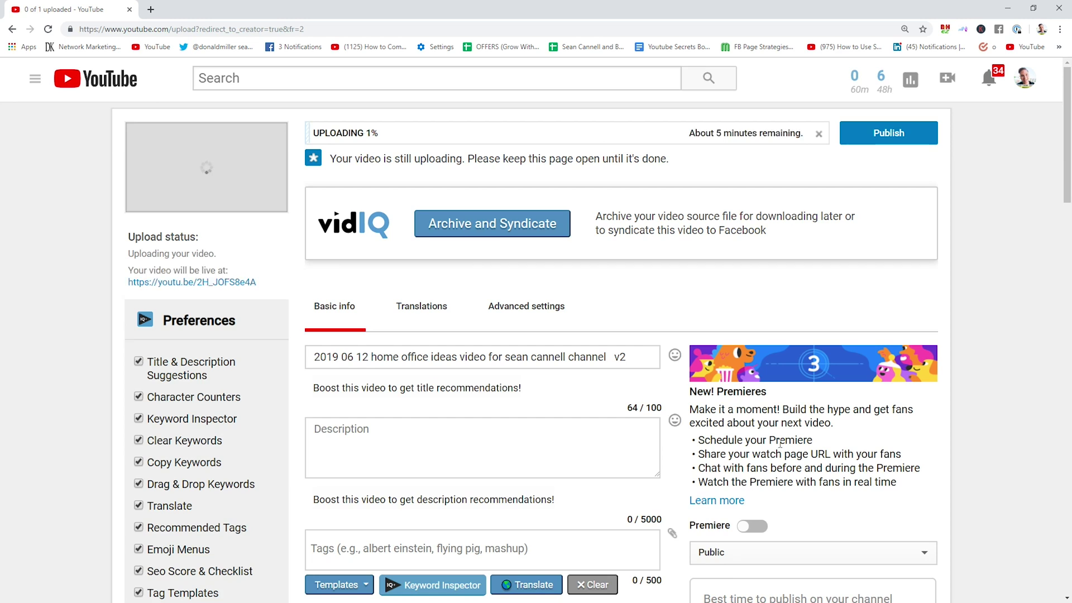
# - Set the uploading video's visibility to Private
pyautogui.scroll(-2, 745, 495)
pyautogui.click(732, 474)
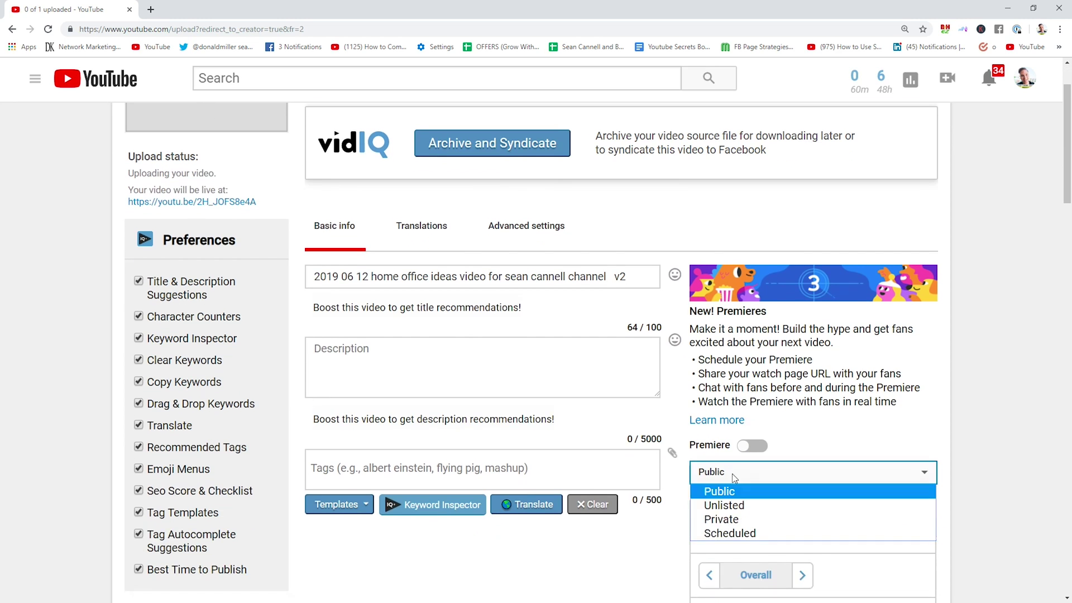
pyautogui.click(737, 524)
pyautogui.scroll(2, 909, 438)
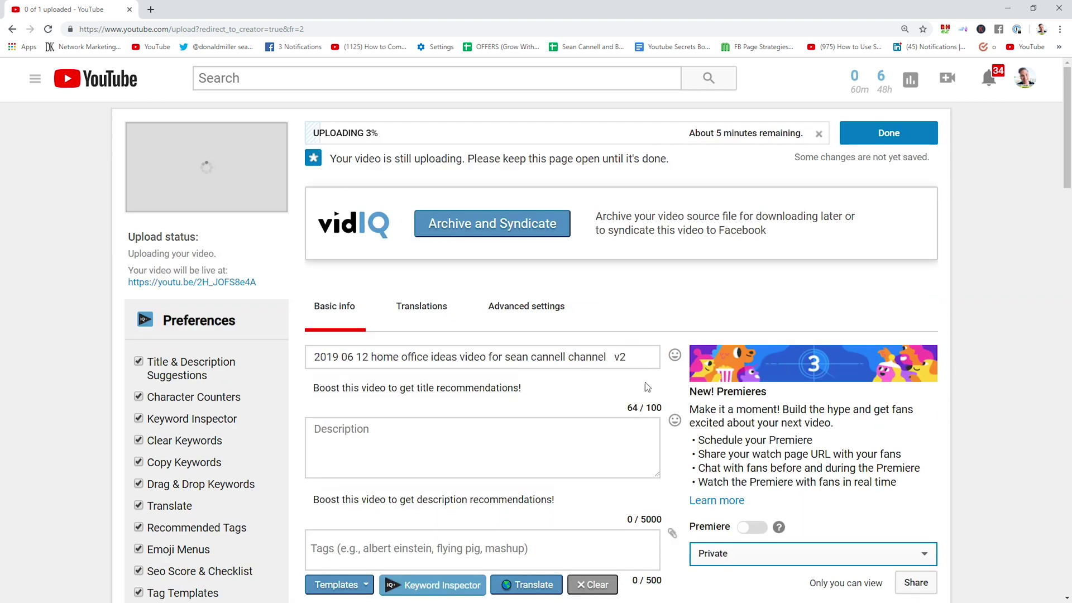
# - Examine the title, description and tags fields in the video's basic info, and place the text cursor in the title
pyautogui.scroll(-3, 445, 283)
pyautogui.click(368, 193)
pyautogui.click(361, 291)
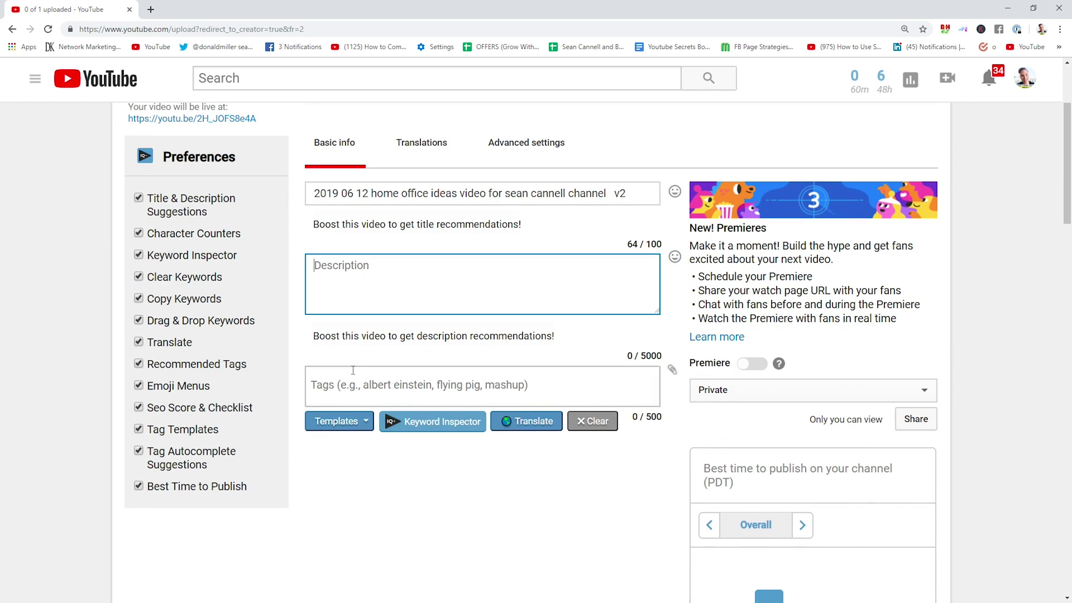
pyautogui.click(360, 389)
pyautogui.scroll(3, 361, 389)
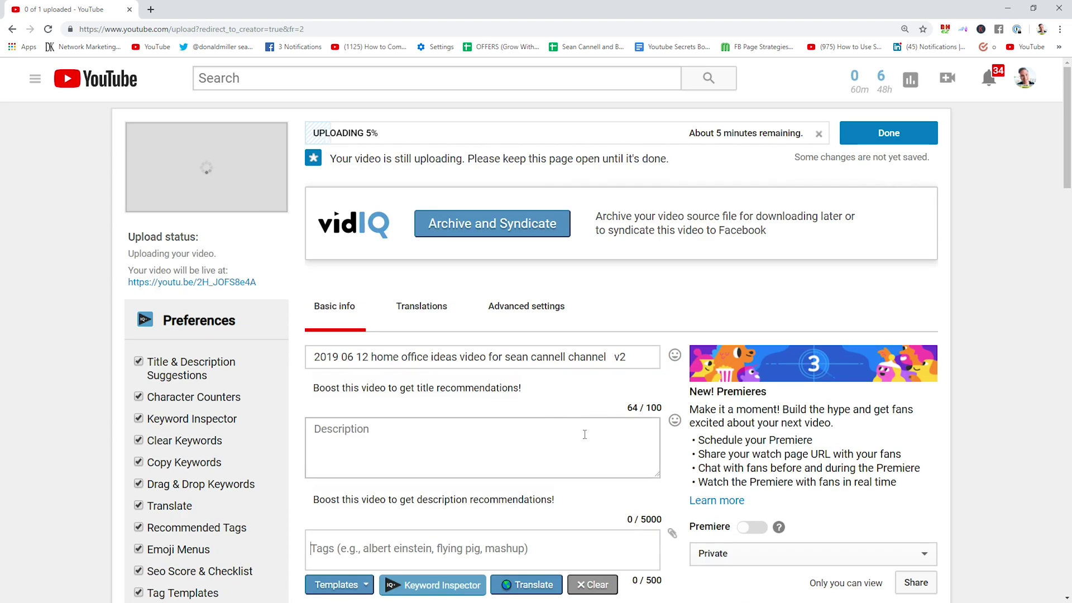
pyautogui.scroll(-2, 610, 404)
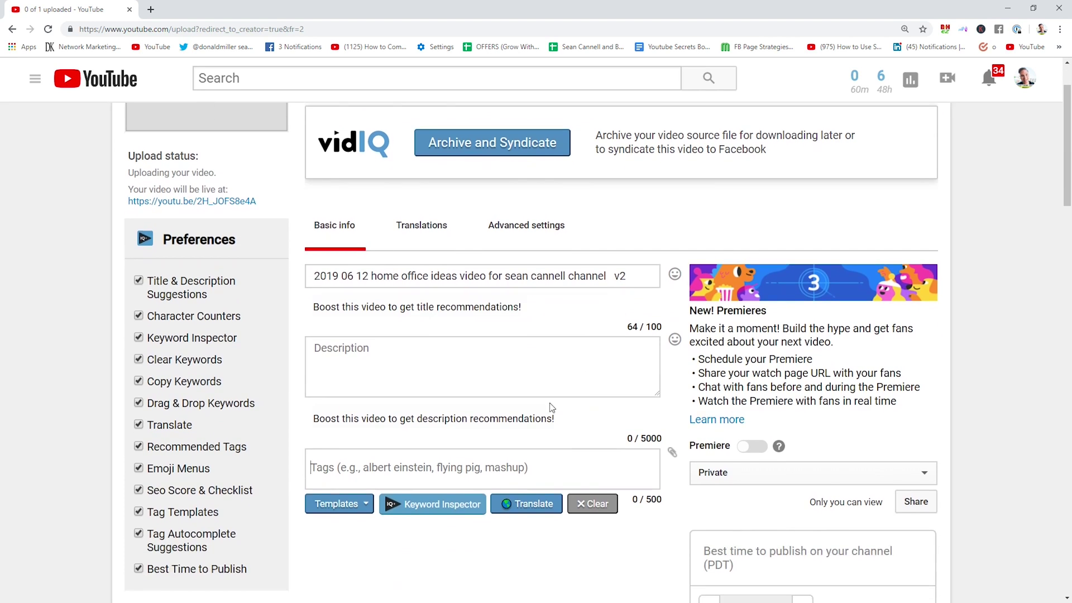
pyautogui.scroll(-2, 553, 396)
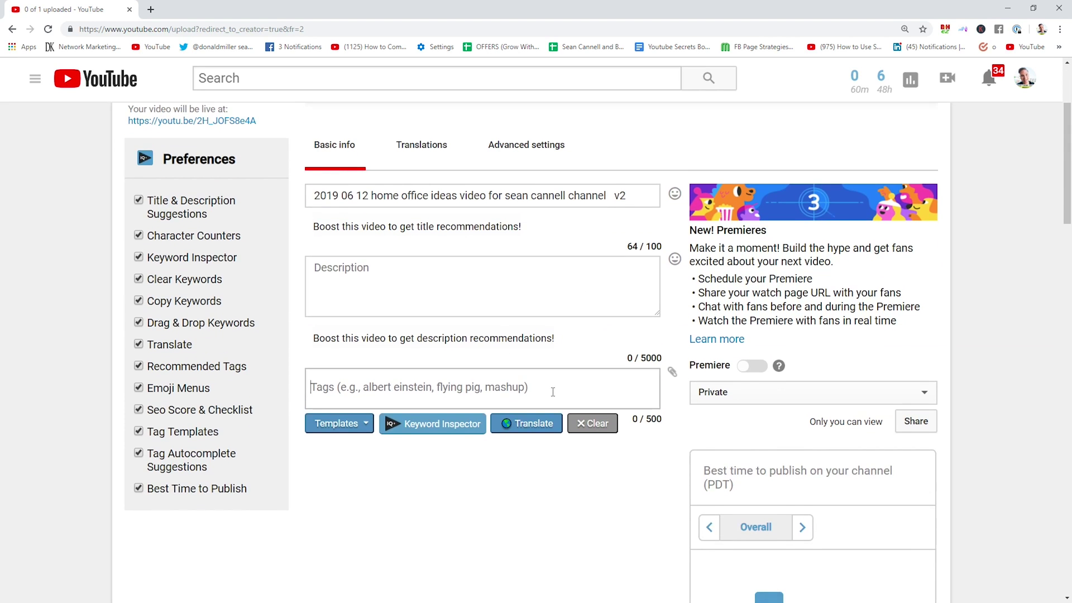
pyautogui.scroll(3, 553, 392)
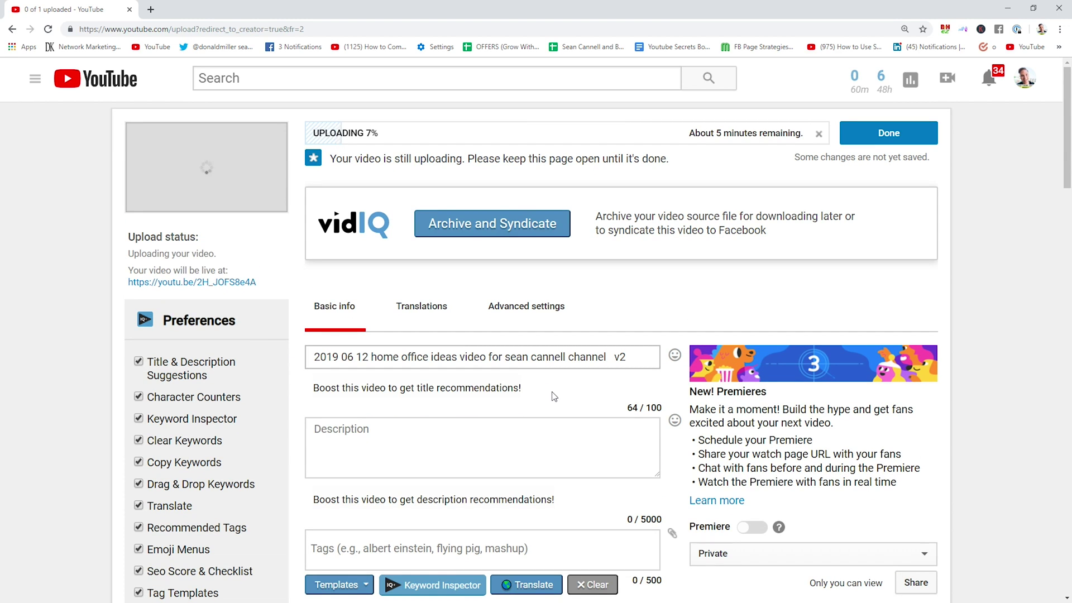
pyautogui.click(369, 357)
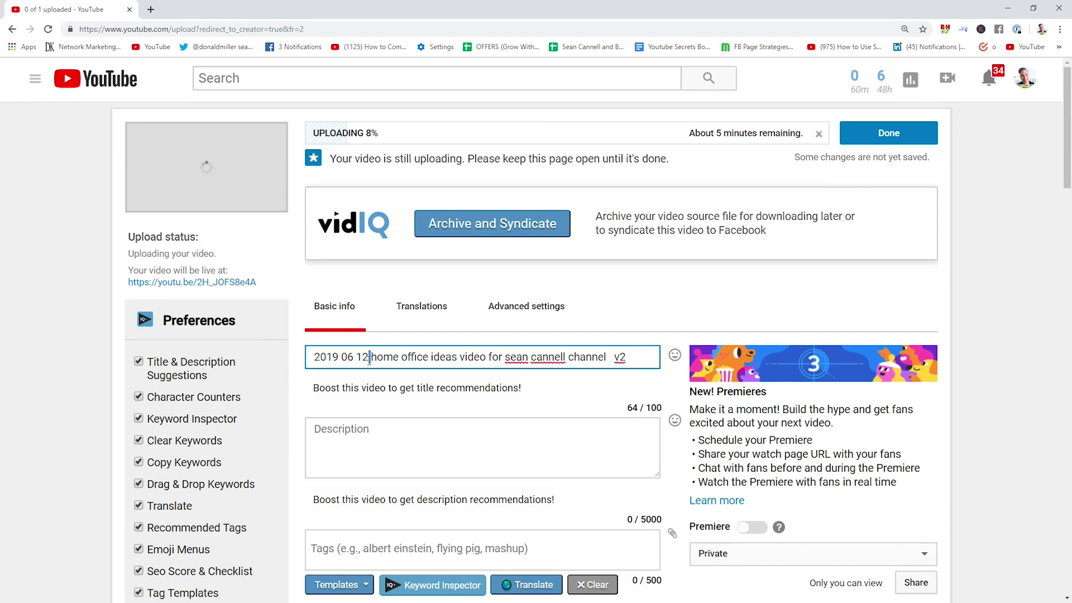